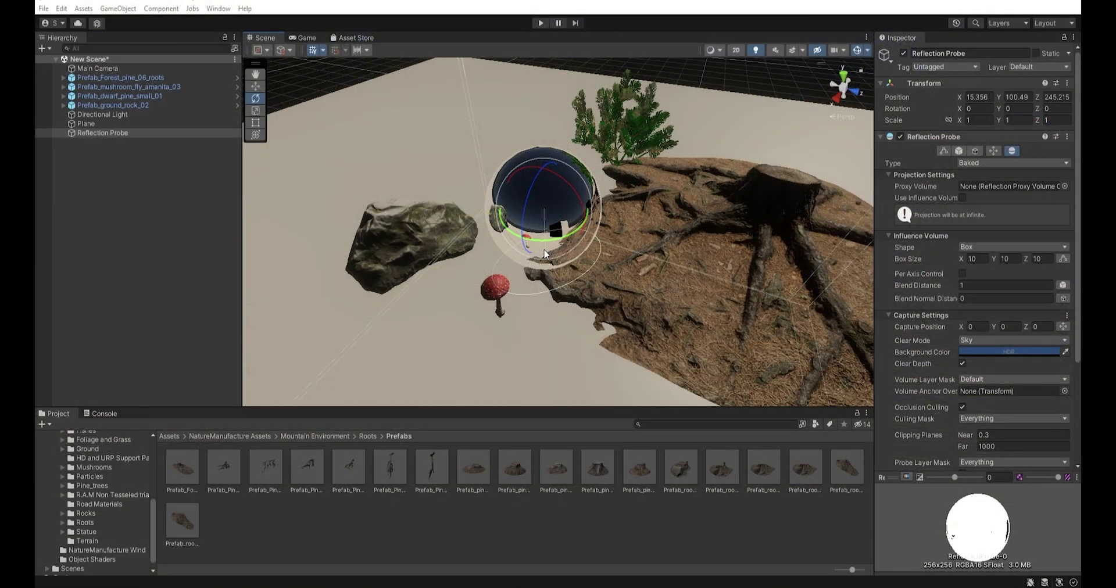
Disable the Reflection Probe Static flag for the fly amanita mushroom prefab and all its child objects
{"action": "key", "text": "alt"}
{"action": "left_click_drag", "start_coordinate": [547, 250], "coordinate": [618, 289], "text": "alt"}
{"action": "scroll", "coordinate": [619, 289], "scroll_direction": "up", "scroll_amount": 5, "text": "alt"}
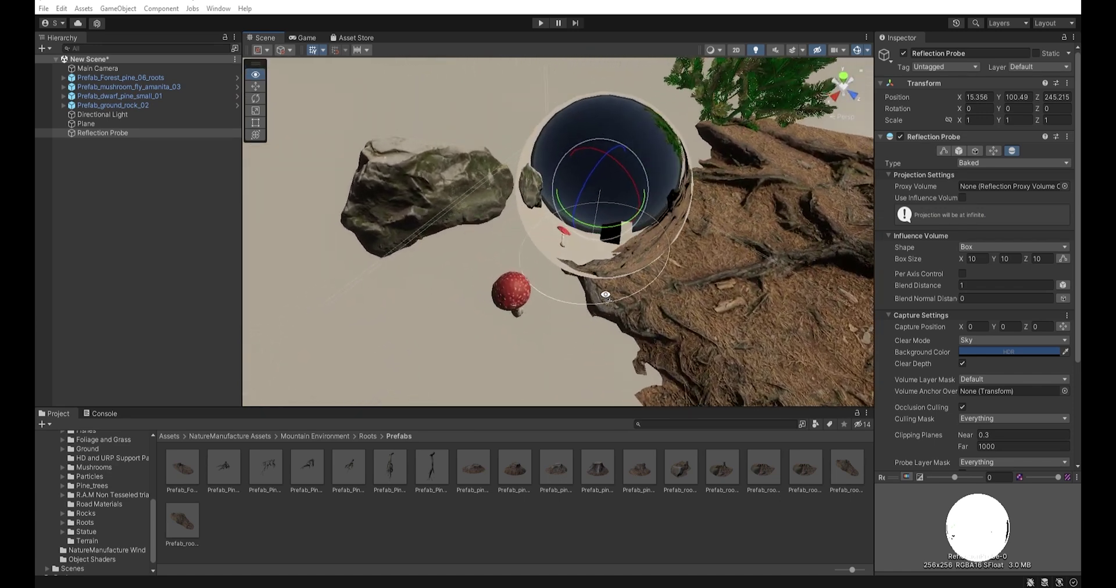
{"action": "left_click_drag", "start_coordinate": [653, 261], "coordinate": [637, 267], "text": "alt"}
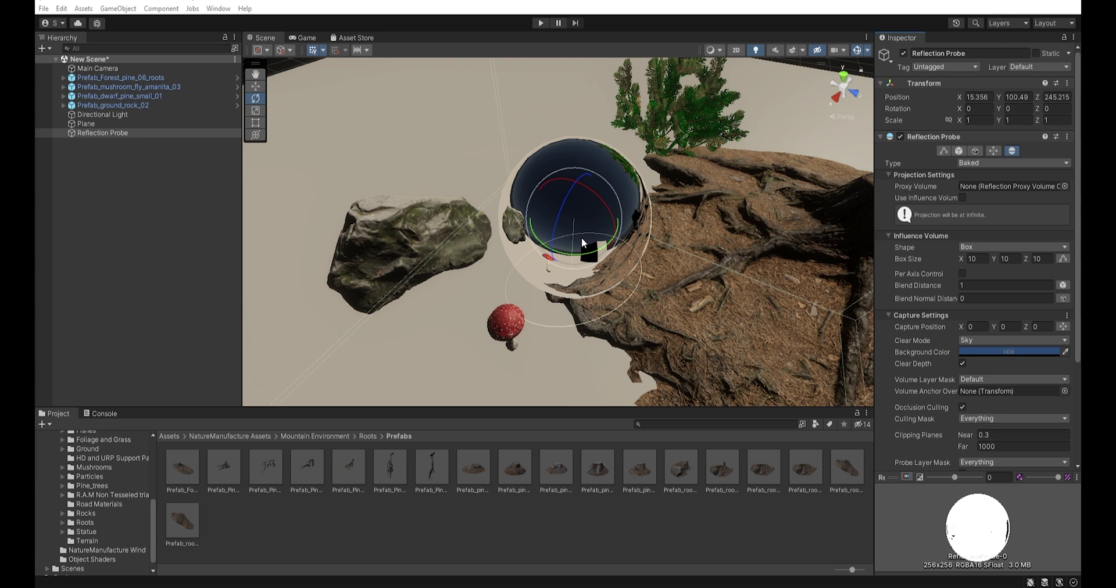
{"action": "left_click", "coordinate": [1067, 54]}
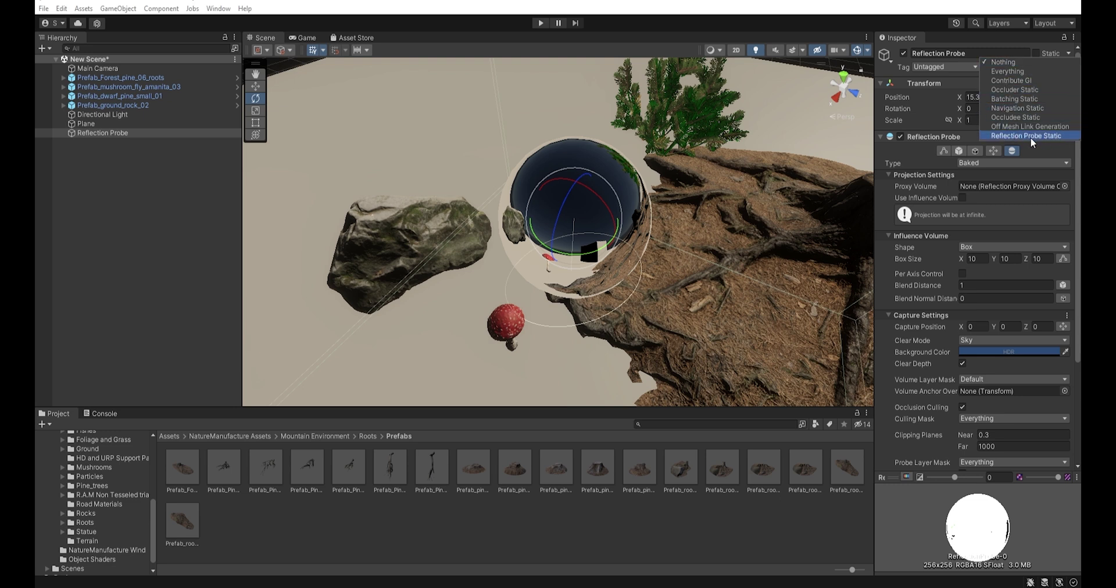
{"action": "left_click", "coordinate": [508, 322]}
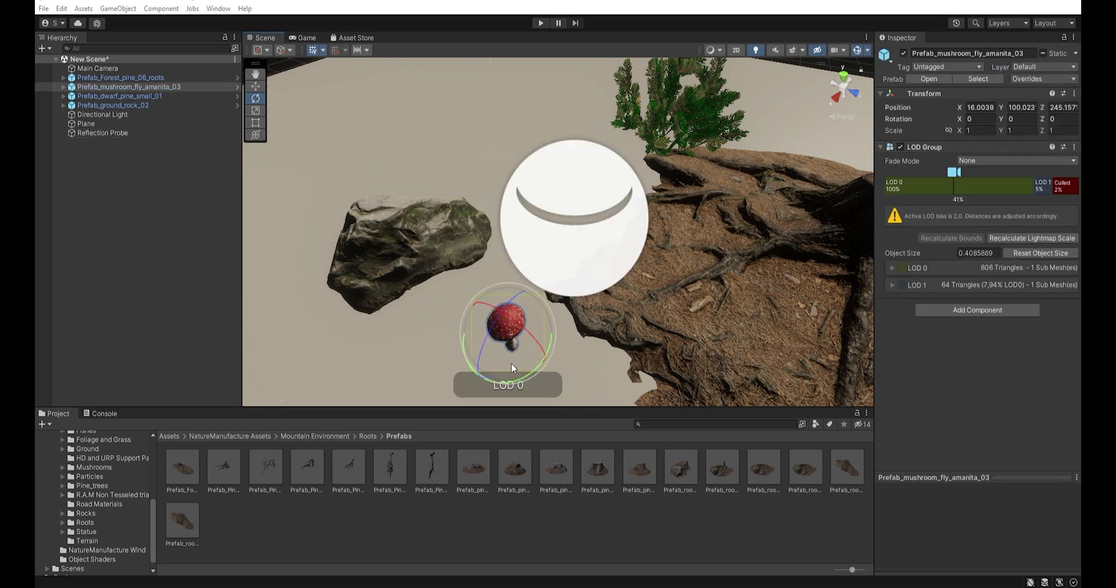
{"action": "left_click", "coordinate": [1077, 53]}
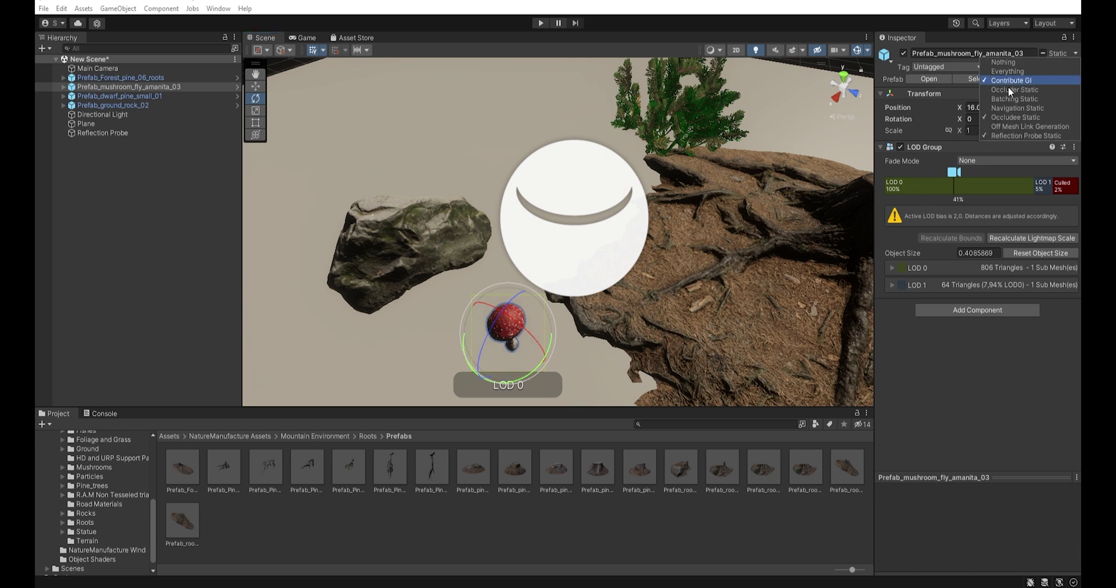
{"action": "left_click", "coordinate": [1026, 135]}
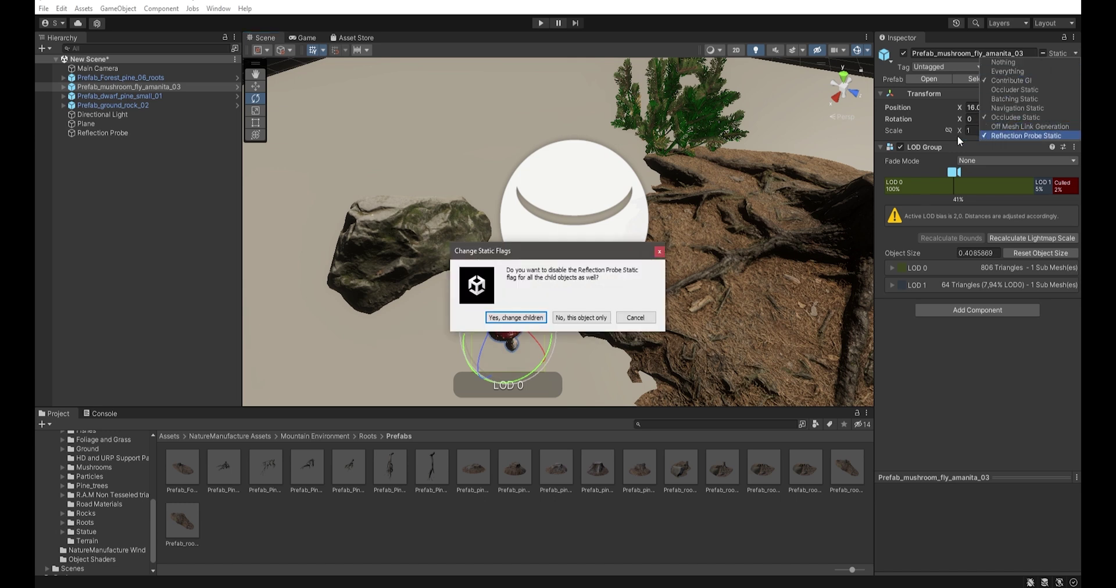
{"action": "left_click", "coordinate": [512, 318]}
Bake the reflection probe again
{"action": "left_click", "coordinate": [586, 200]}
{"action": "scroll", "coordinate": [899, 367], "scroll_direction": "down", "scroll_amount": 10}
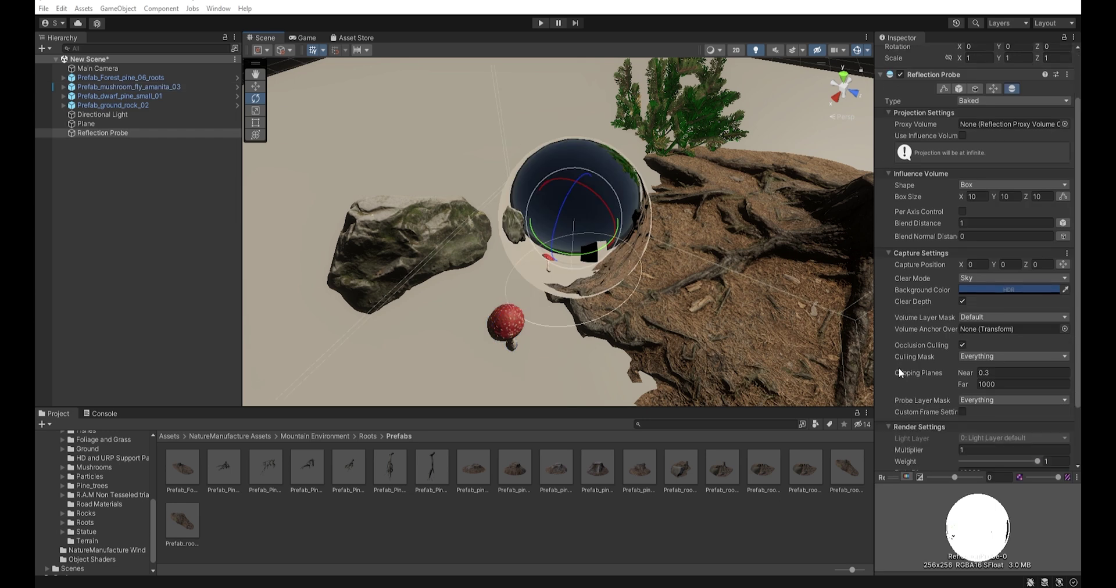
{"action": "left_click", "coordinate": [991, 417]}
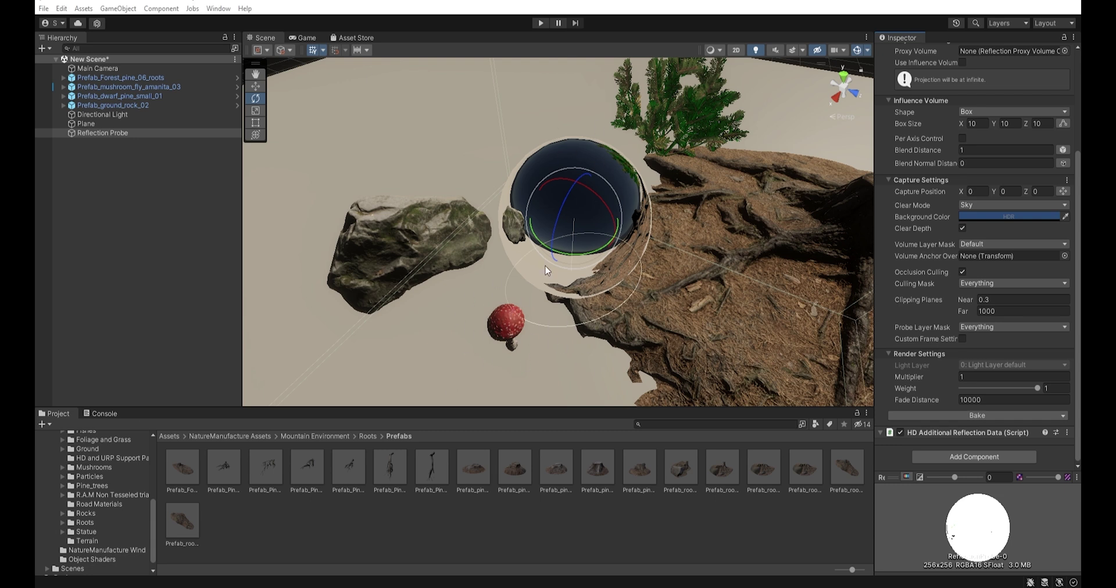
Re-enable the Reflection Probe Static flag for the mushroom and its children, and go back to the reflection probe's bake settings
{"action": "left_click", "coordinate": [506, 325]}
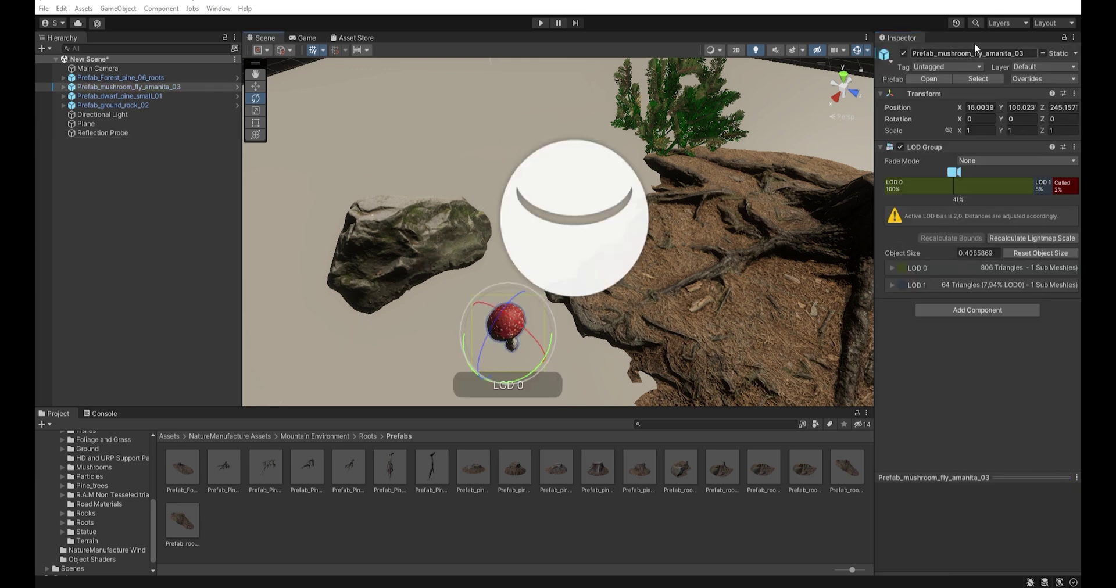
{"action": "left_click", "coordinate": [1075, 53]}
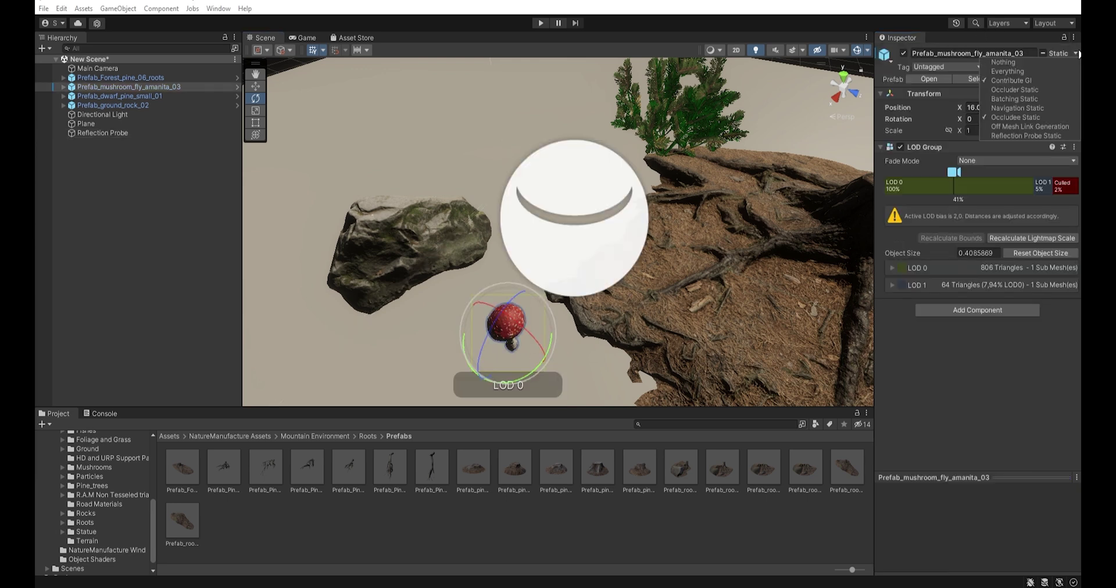
{"action": "left_click", "coordinate": [989, 135]}
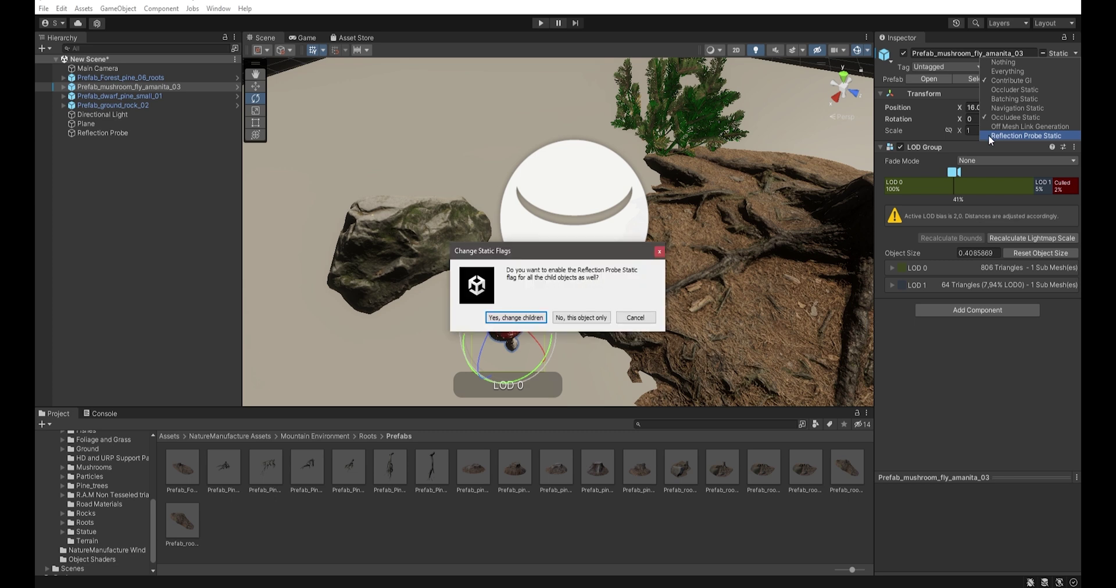
{"action": "left_click", "coordinate": [517, 317]}
{"action": "left_click", "coordinate": [594, 194]}
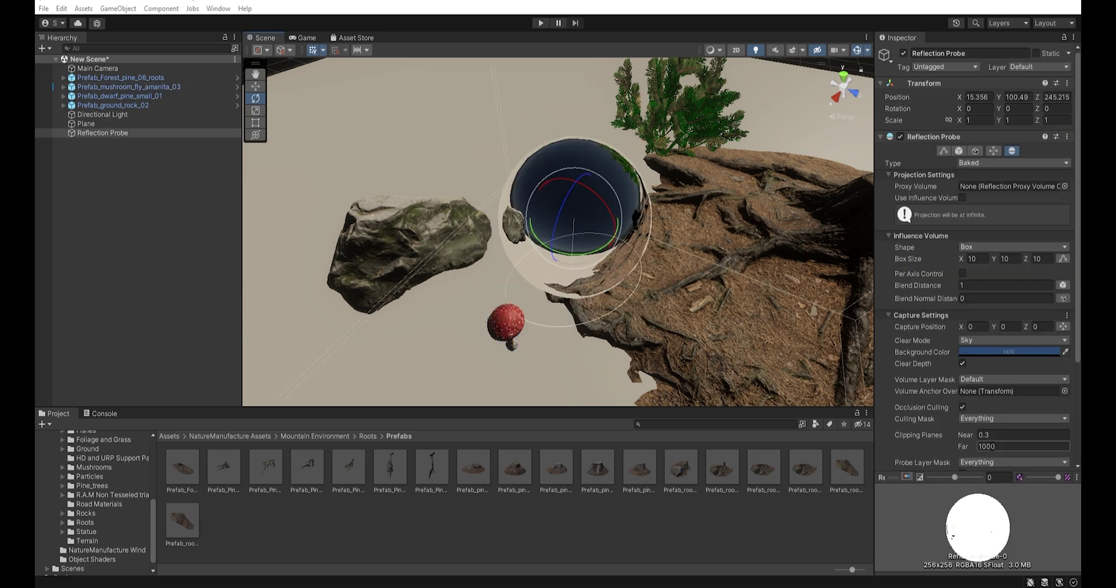
{"action": "scroll", "coordinate": [905, 365], "scroll_direction": "down", "scroll_amount": 3}
{"action": "scroll", "coordinate": [905, 365], "scroll_direction": "down", "scroll_amount": 1}
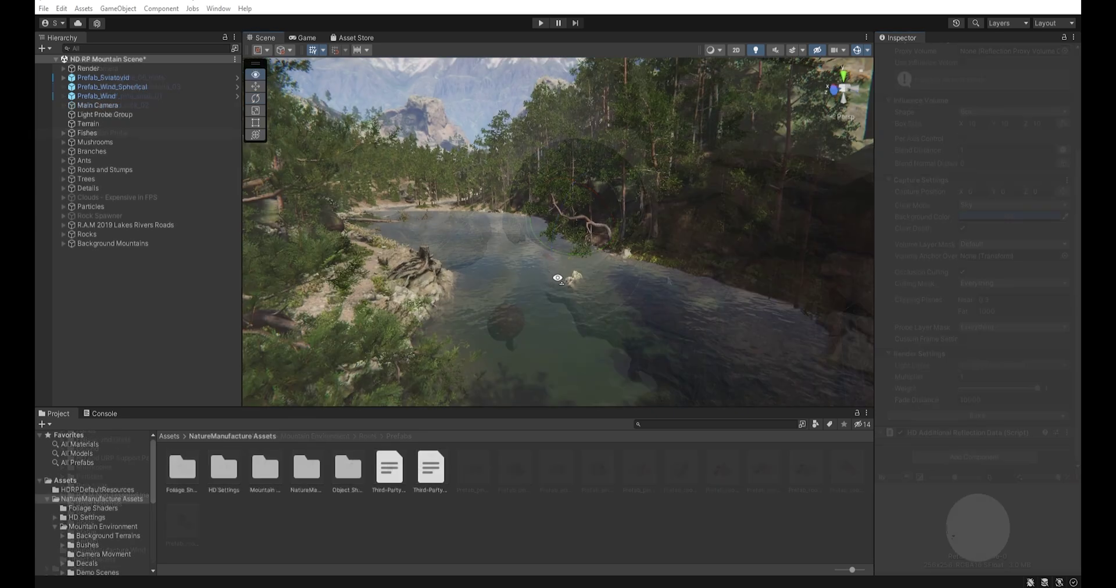
Activate the Reflection Probes group under Render in the HD RP Mountain Scene
{"action": "right_click_drag", "start_coordinate": [523, 273], "coordinate": [438, 269]}
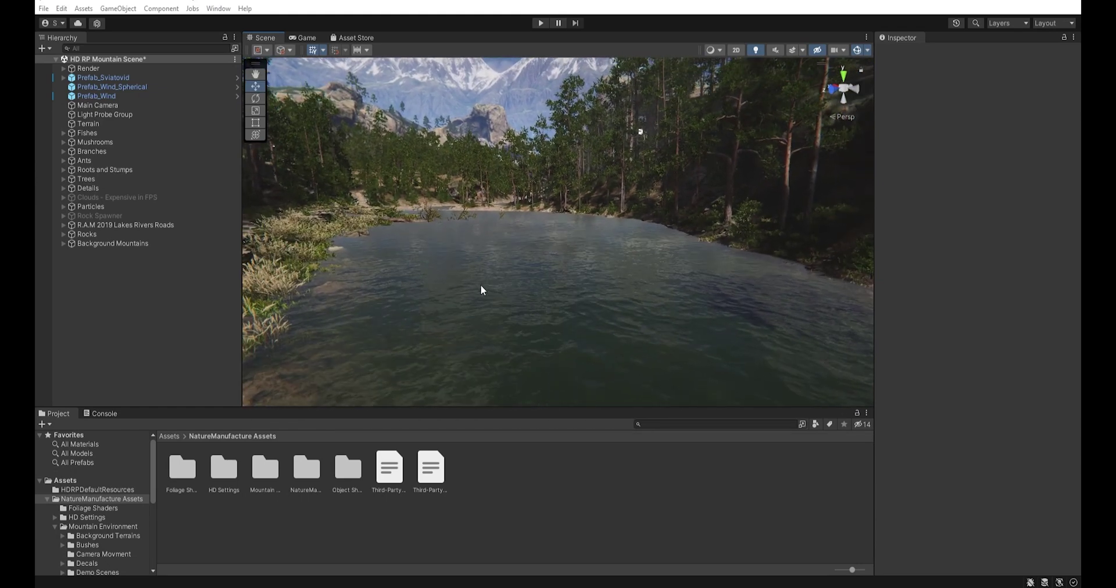
{"action": "right_click_drag", "start_coordinate": [510, 325], "coordinate": [605, 292]}
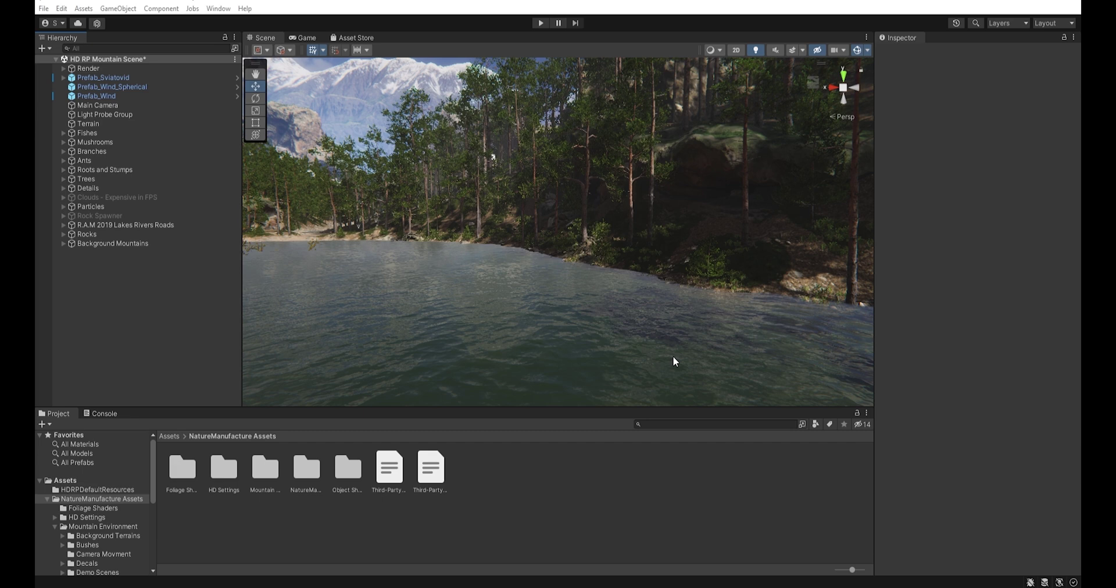
{"action": "right_click_drag", "start_coordinate": [658, 304], "coordinate": [419, 273]}
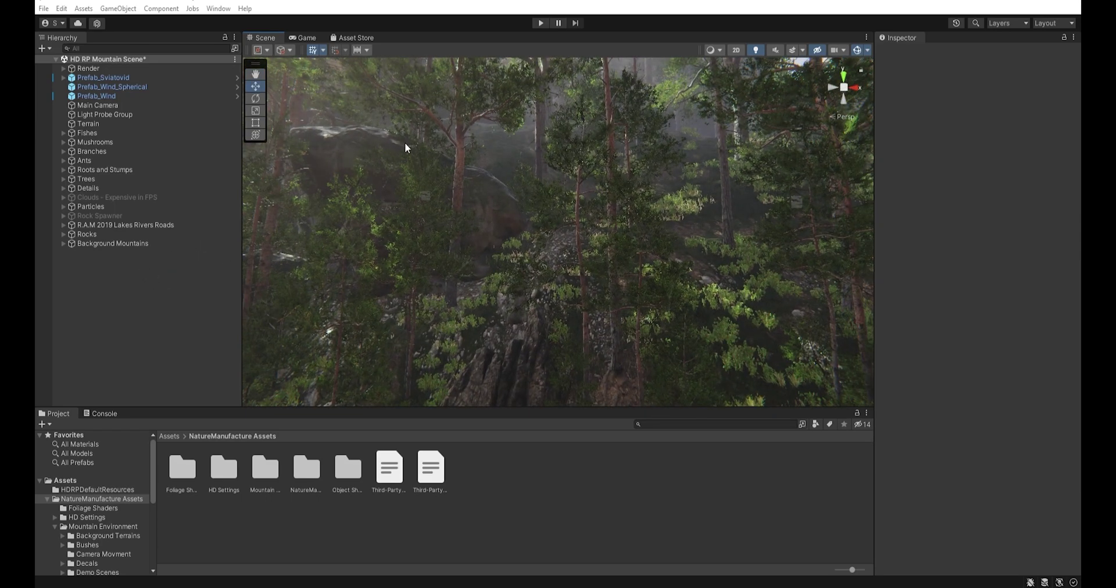
{"action": "mouse_move", "coordinate": [594, 296]}
{"action": "right_mouse_down"}
{"action": "mouse_move", "coordinate": [628, 312]}
{"action": "mouse_move", "coordinate": [587, 295]}
{"action": "right_mouse_up"}
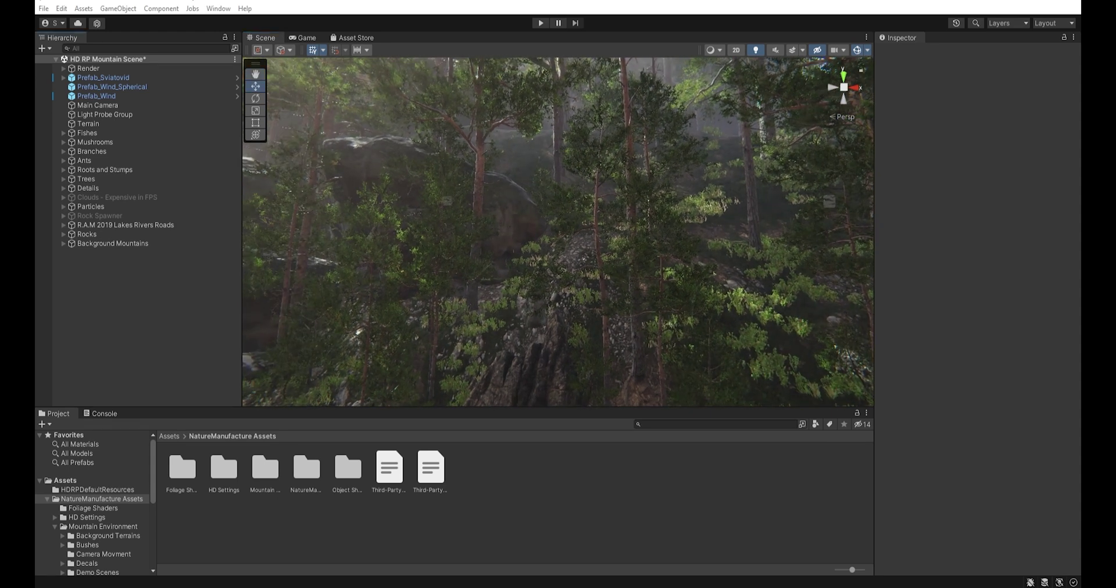
{"action": "left_click", "coordinate": [64, 68]}
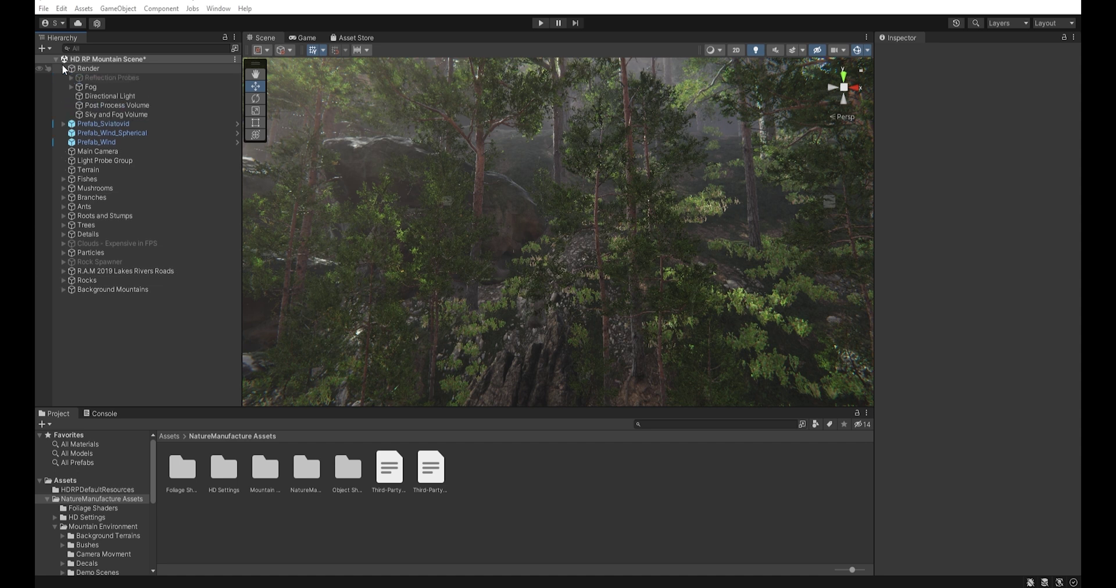
{"action": "left_click", "coordinate": [98, 78]}
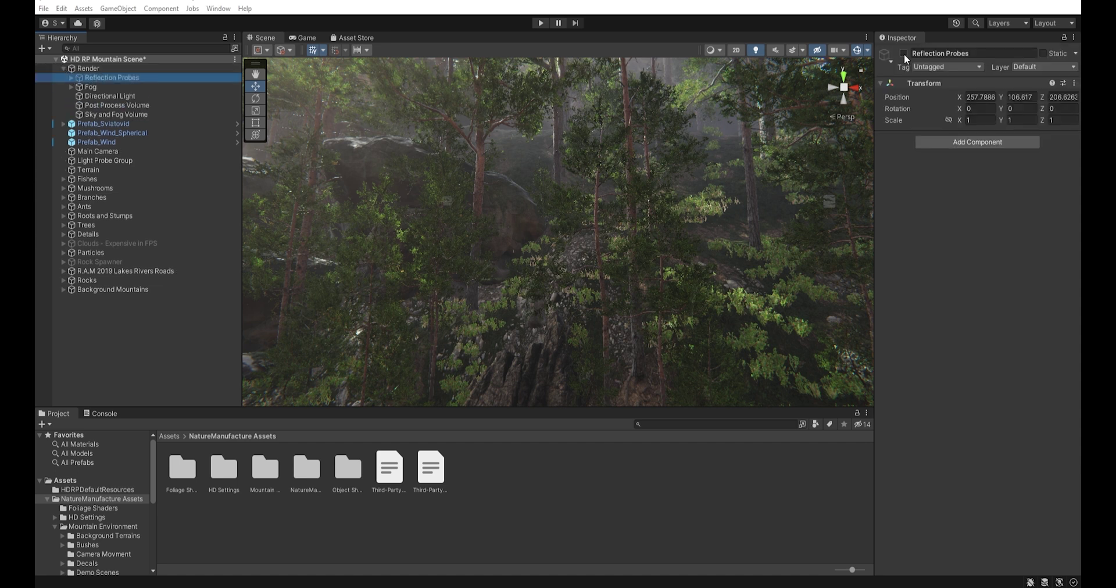
{"action": "left_click", "coordinate": [904, 53]}
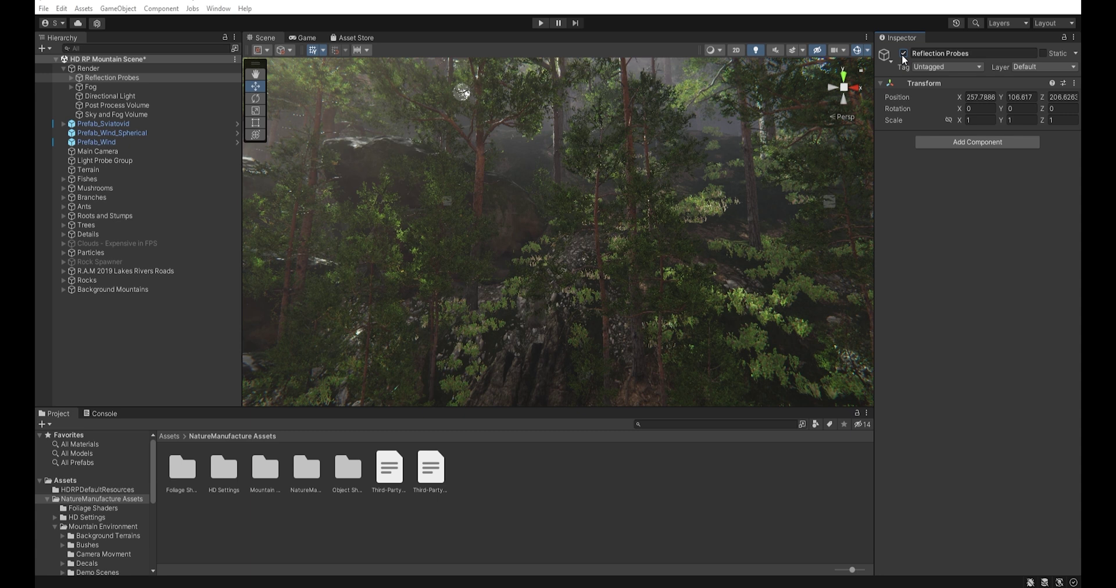
{"action": "mouse_move", "coordinate": [592, 277]}
{"action": "right_mouse_down"}
{"action": "mouse_move", "coordinate": [573, 274]}
{"action": "mouse_move", "coordinate": [602, 266]}
{"action": "right_mouse_up"}
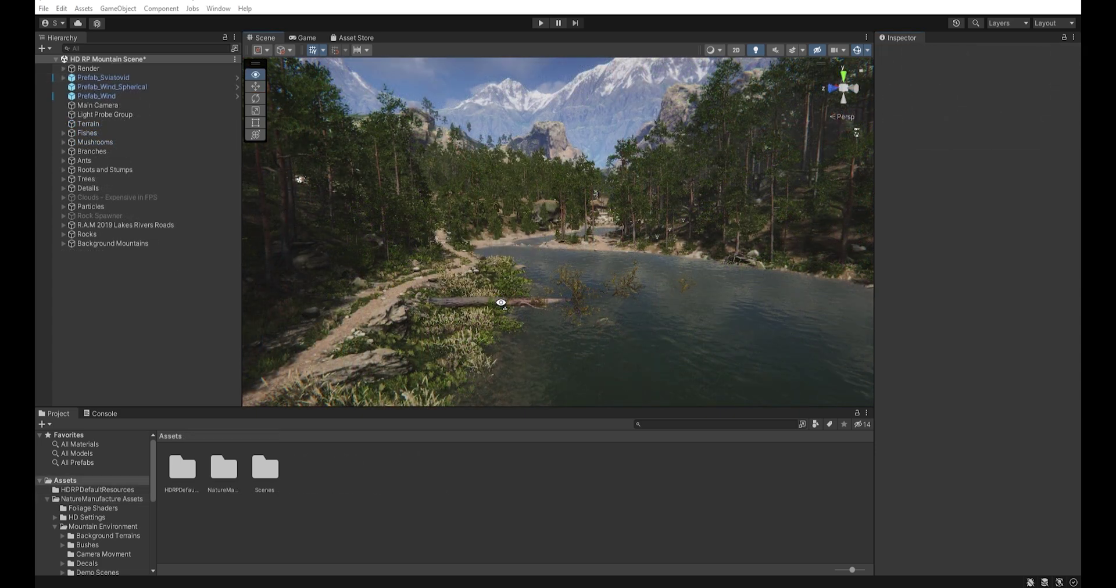
Add a new Reflection Probe light object to the mountain scene above the lake
{"action": "right_click_drag", "start_coordinate": [518, 297], "coordinate": [578, 314]}
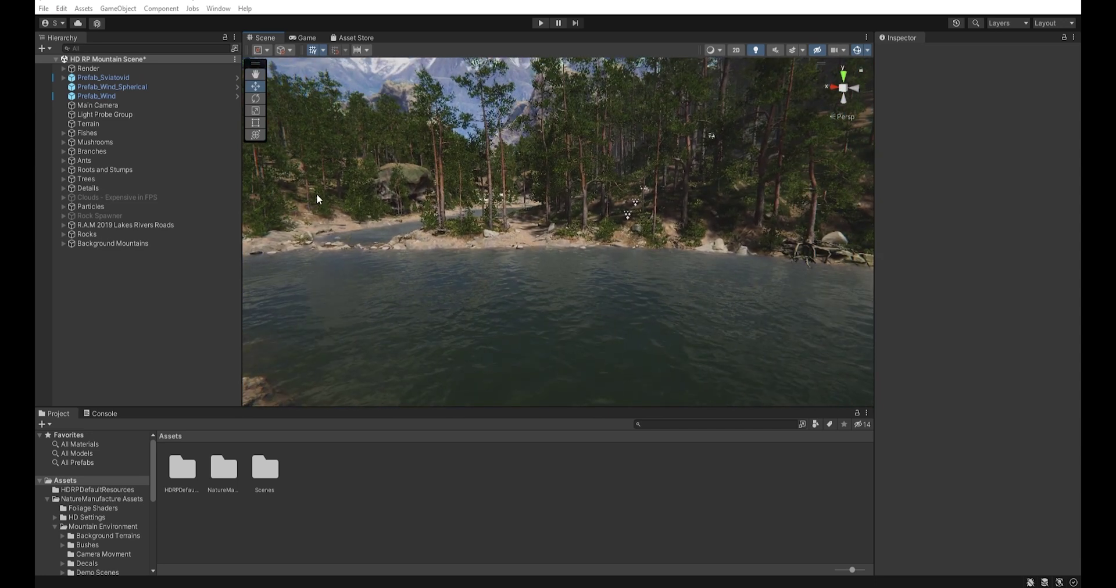
{"action": "right_click", "coordinate": [133, 280]}
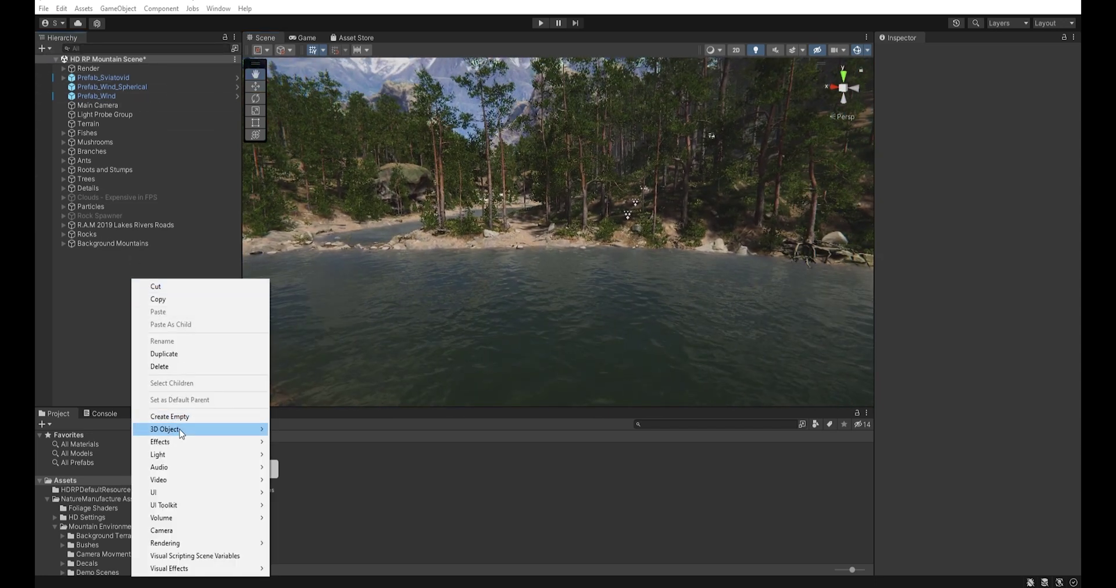
{"action": "mouse_move", "coordinate": [240, 455]}
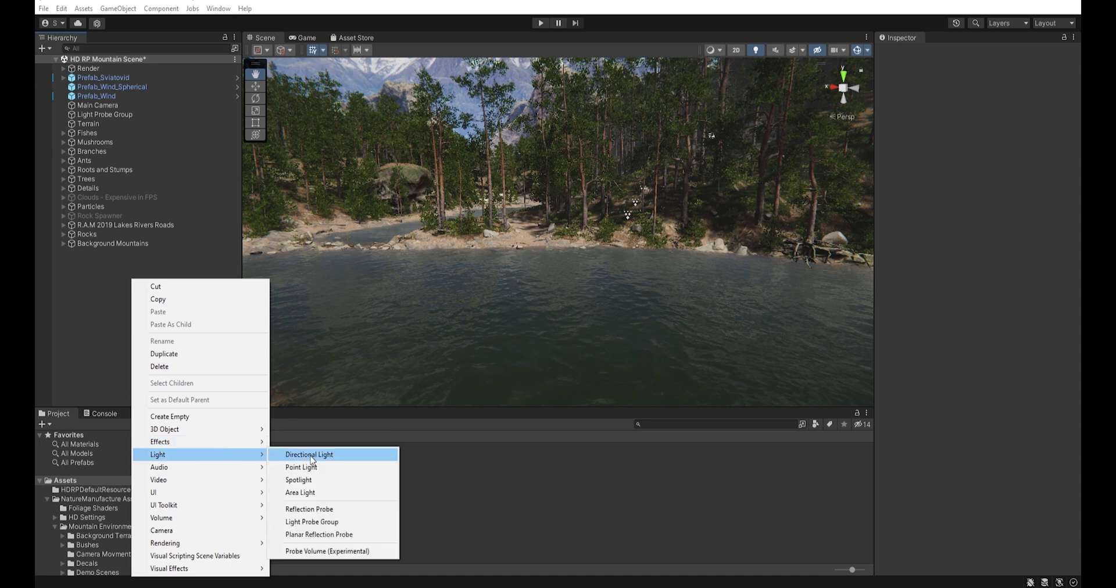
{"action": "left_click", "coordinate": [309, 509]}
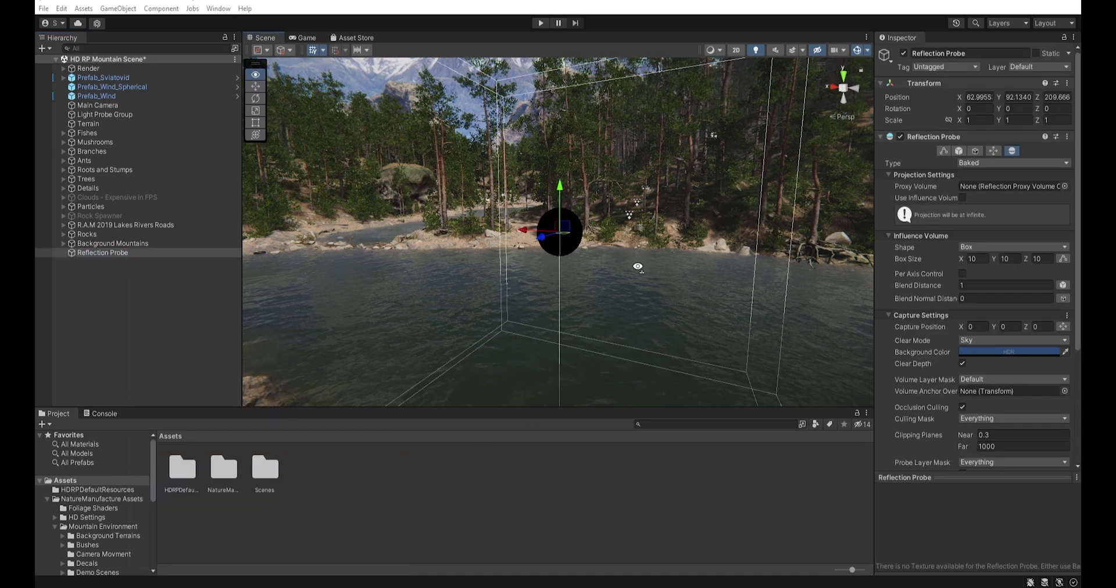
{"action": "mouse_move", "coordinate": [638, 268]}
{"action": "right_mouse_down"}
{"action": "mouse_move", "coordinate": [685, 255]}
{"action": "mouse_move", "coordinate": [657, 270]}
{"action": "right_mouse_up"}
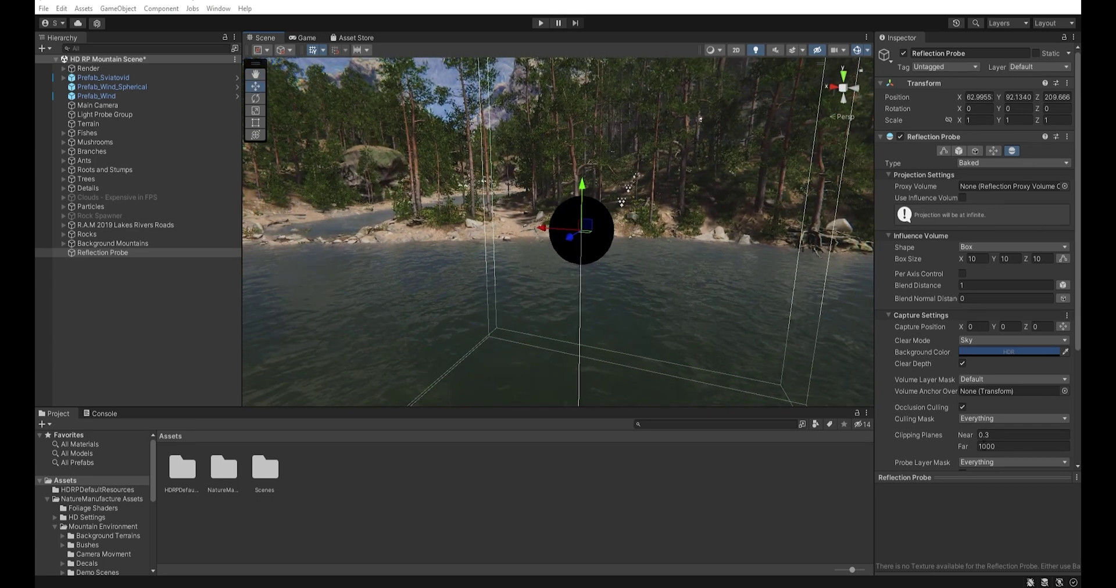
Try the Realtime type with the Every Frame mode on the new probe and return its type to Baked
{"action": "left_click", "coordinate": [1013, 164]}
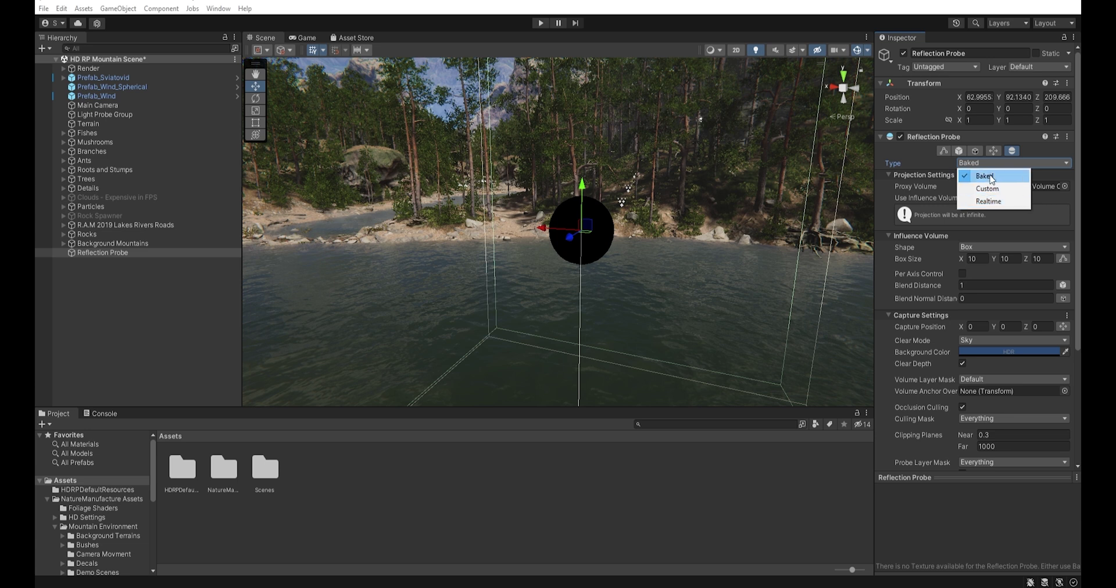
{"action": "left_click", "coordinate": [995, 201]}
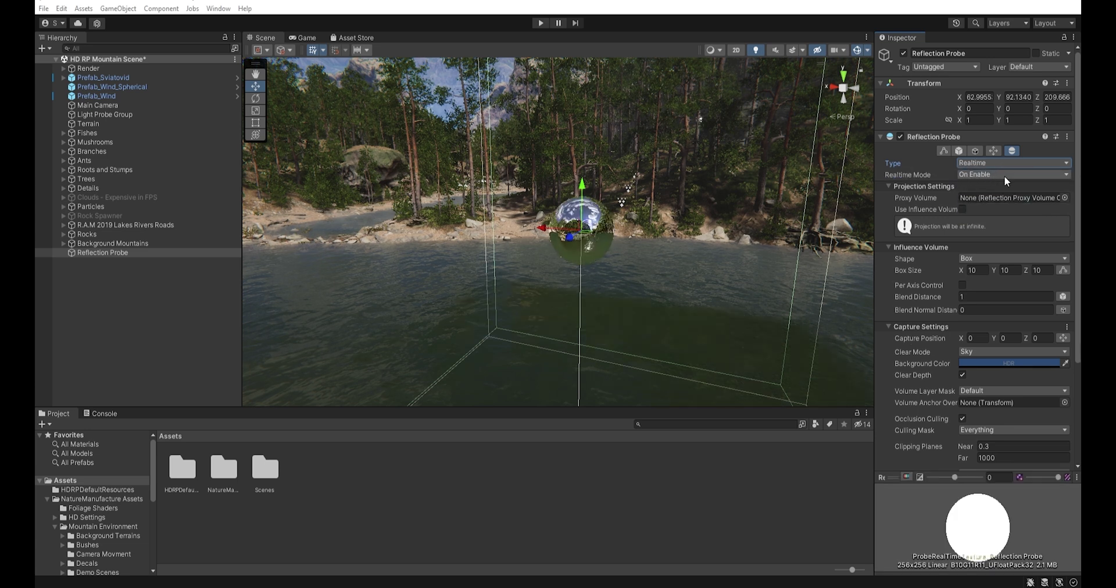
{"action": "left_click", "coordinate": [1005, 176]}
{"action": "left_click", "coordinate": [993, 188]}
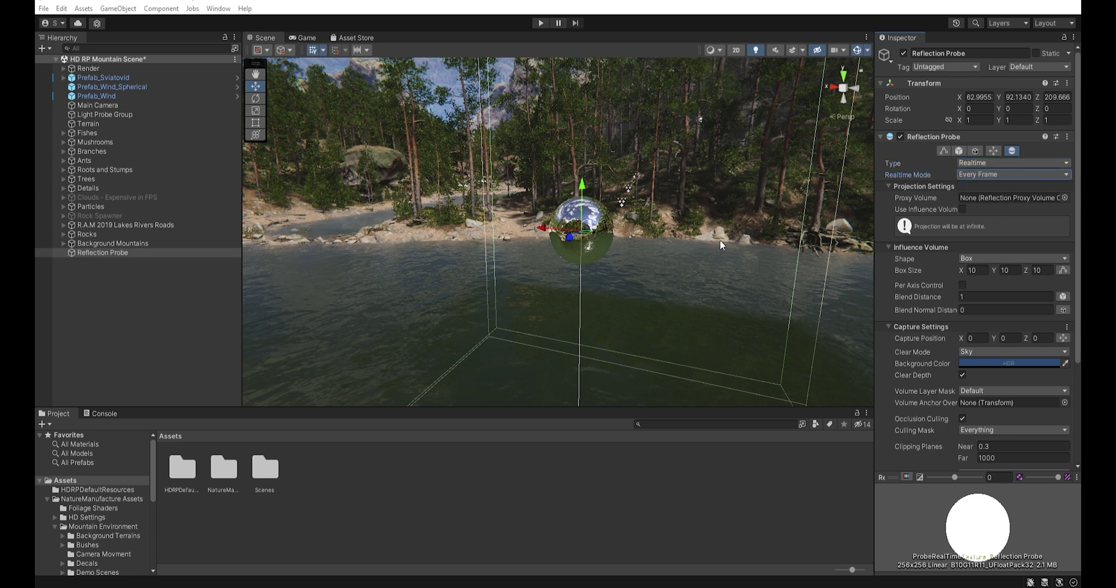
{"action": "left_click", "coordinate": [1008, 161]}
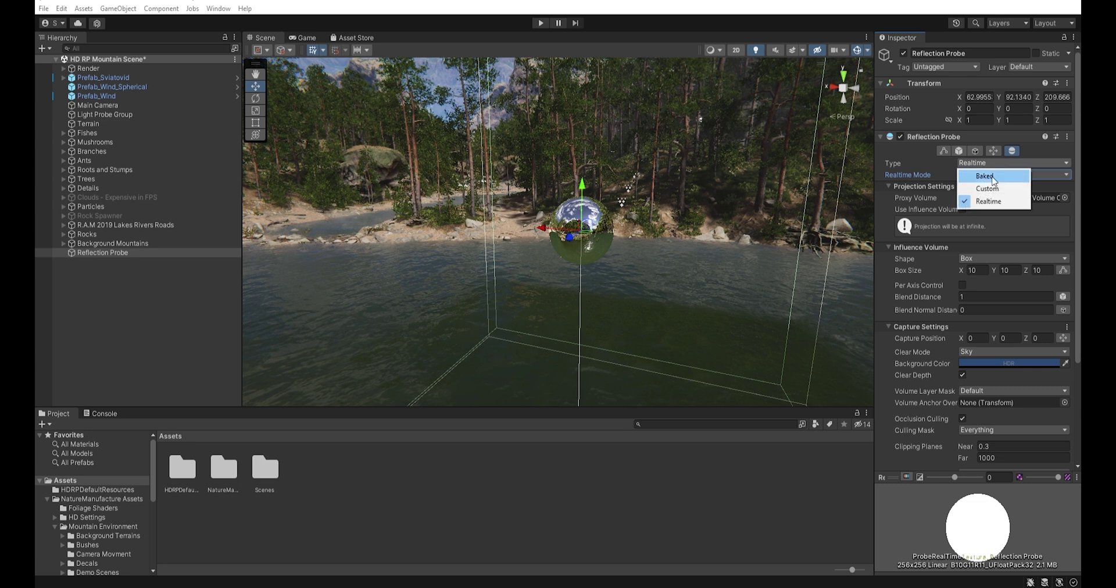
{"action": "left_click", "coordinate": [993, 176]}
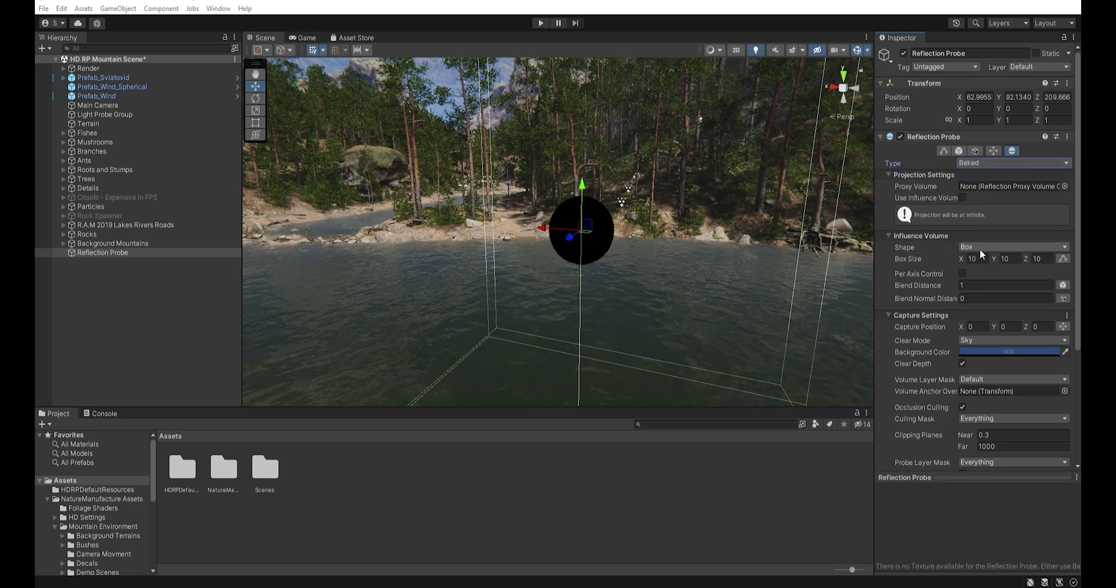
Try the Sphere shape for the probe's influence volume and set the shape back to Box
{"action": "left_click", "coordinate": [1022, 246]}
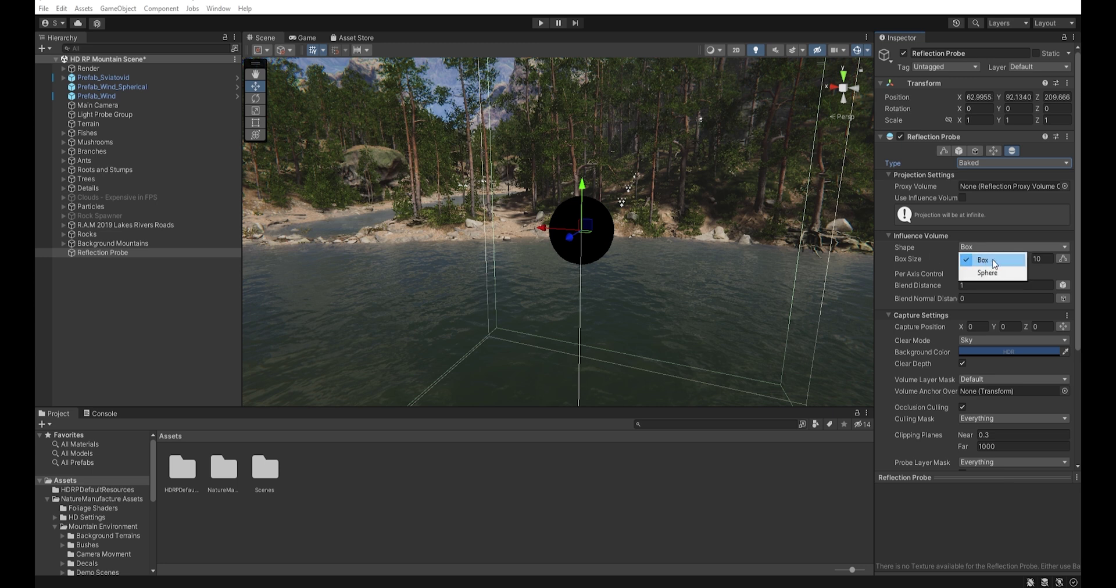
{"action": "left_click", "coordinate": [987, 272]}
{"action": "left_click", "coordinate": [989, 247]}
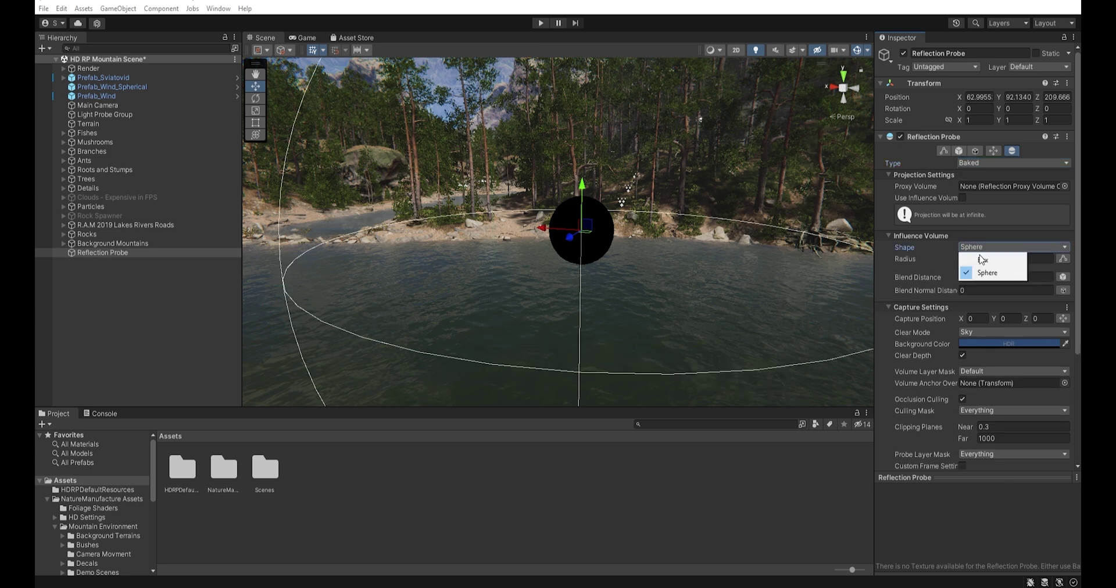
{"action": "left_click", "coordinate": [984, 260]}
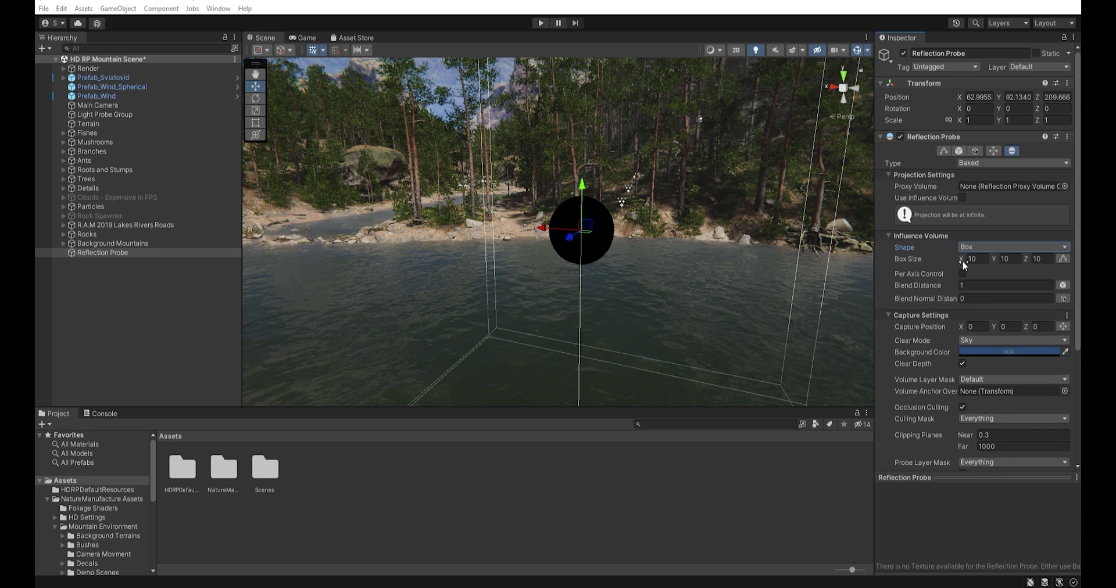
Set the reflection probe's influence volume Box Size to 20 on the X, Y and Z axes
{"action": "left_click", "coordinate": [982, 260]}
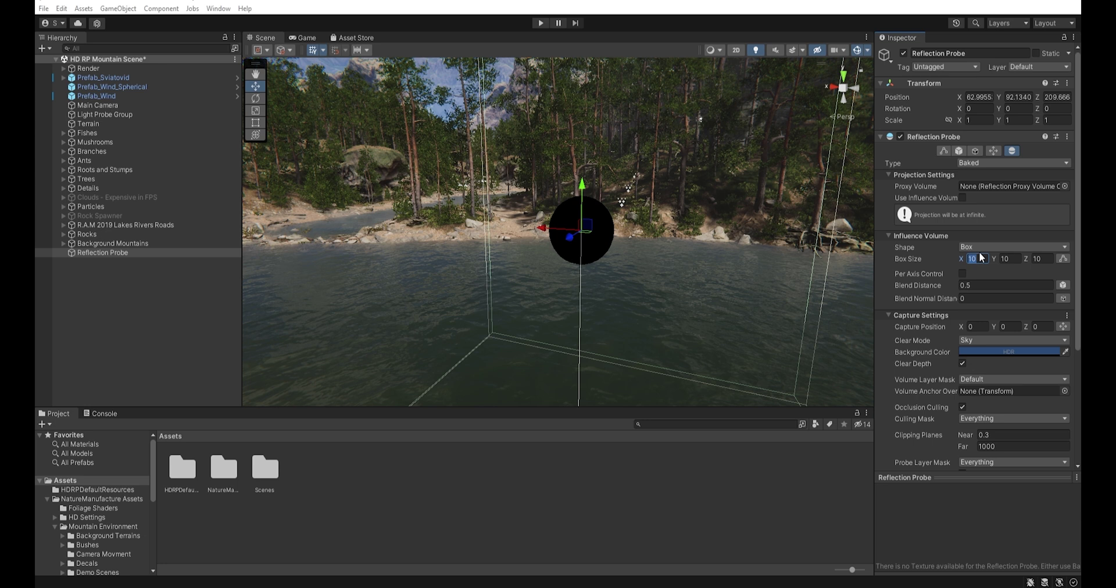
{"action": "type", "text": "20"}
{"action": "key", "text": "Tab"}
{"action": "type", "text": "20"}
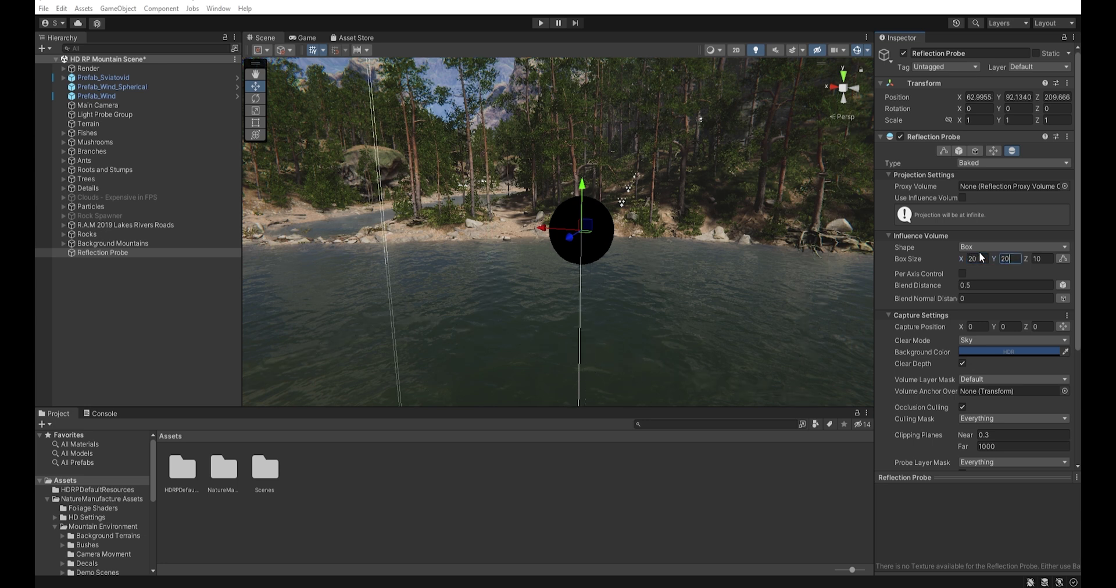
{"action": "key", "text": "Tab"}
{"action": "type", "text": "20"}
{"action": "key", "text": "Return"}
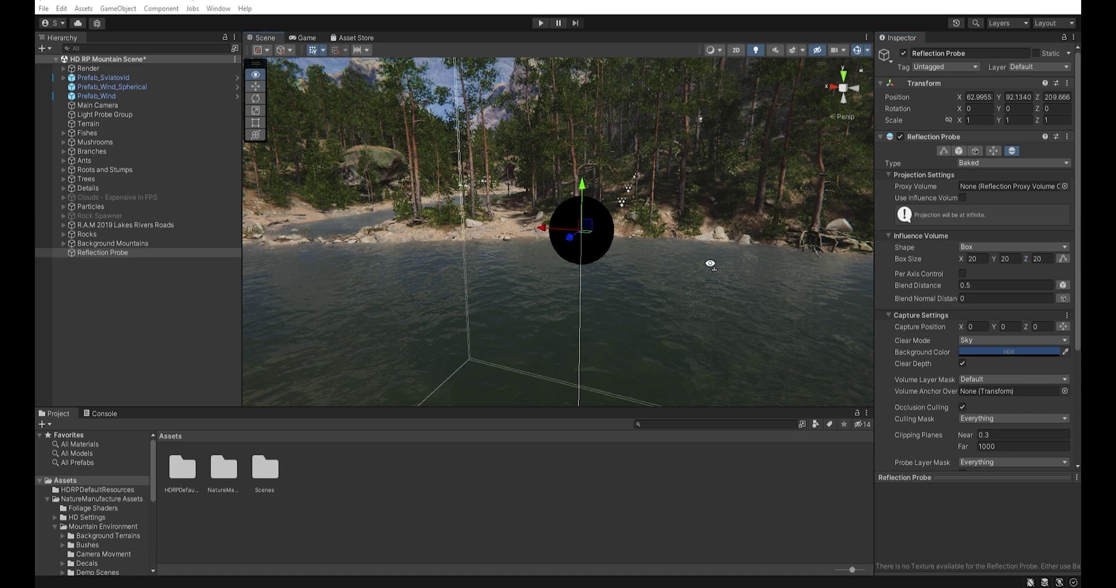
Widen the probe's influence box over the lake by setting its Box Size to 30 on X and Z
{"action": "left_click_drag", "start_coordinate": [711, 265], "coordinate": [491, 381], "text": "alt"}
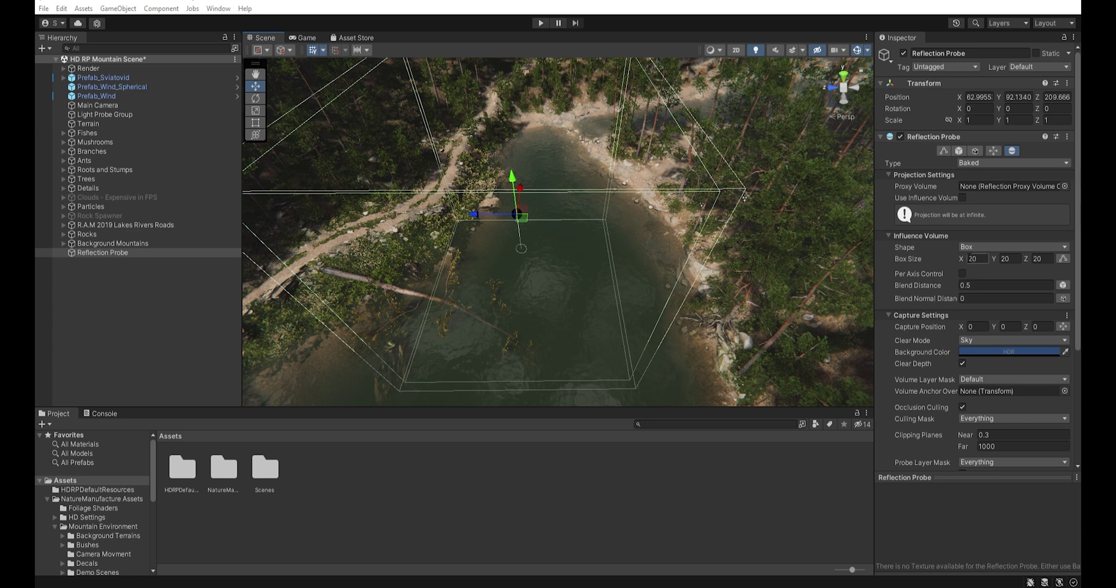
{"action": "type", "text": "30"}
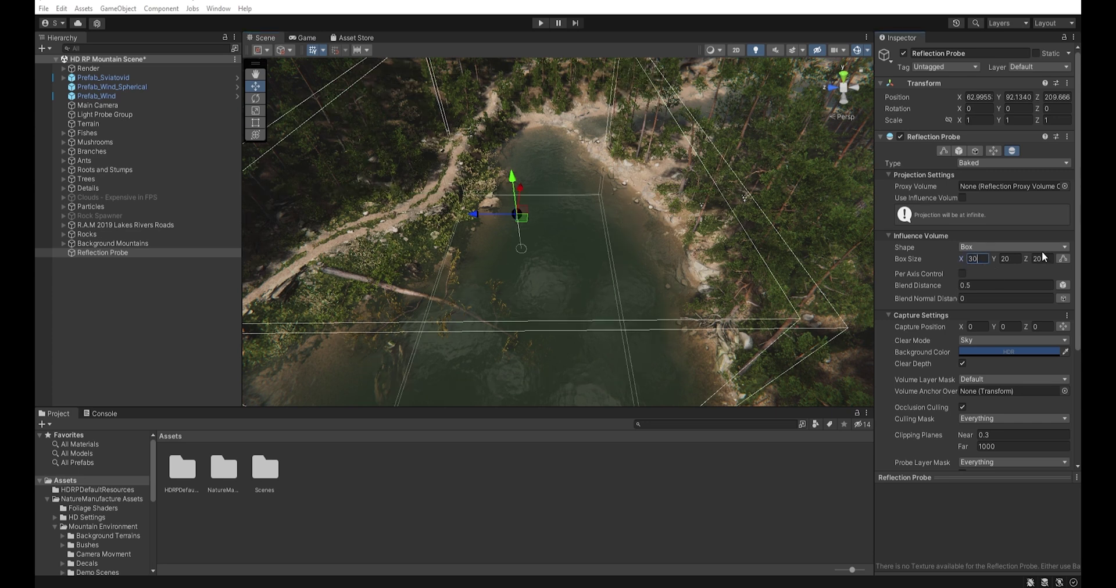
{"action": "left_click", "coordinate": [1045, 259]}
{"action": "type", "text": "30"}
{"action": "left_click_drag", "start_coordinate": [528, 269], "coordinate": [520, 211], "text": "alt"}
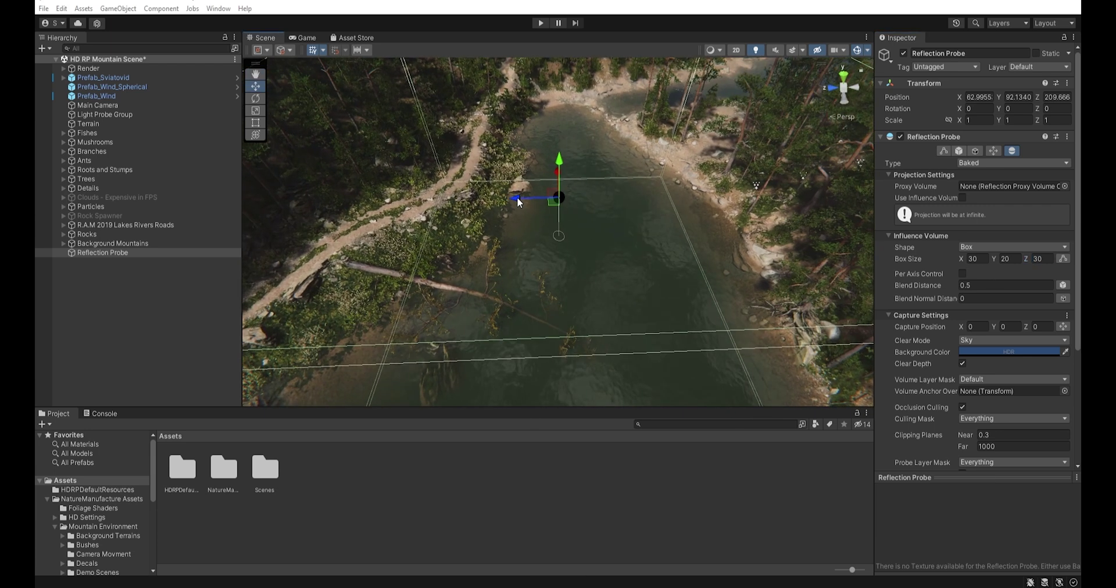
Bake the reflection probe above the lake and examine the captured reflection on its preview sphere
{"action": "scroll", "coordinate": [989, 396], "scroll_direction": "down", "scroll_amount": 5}
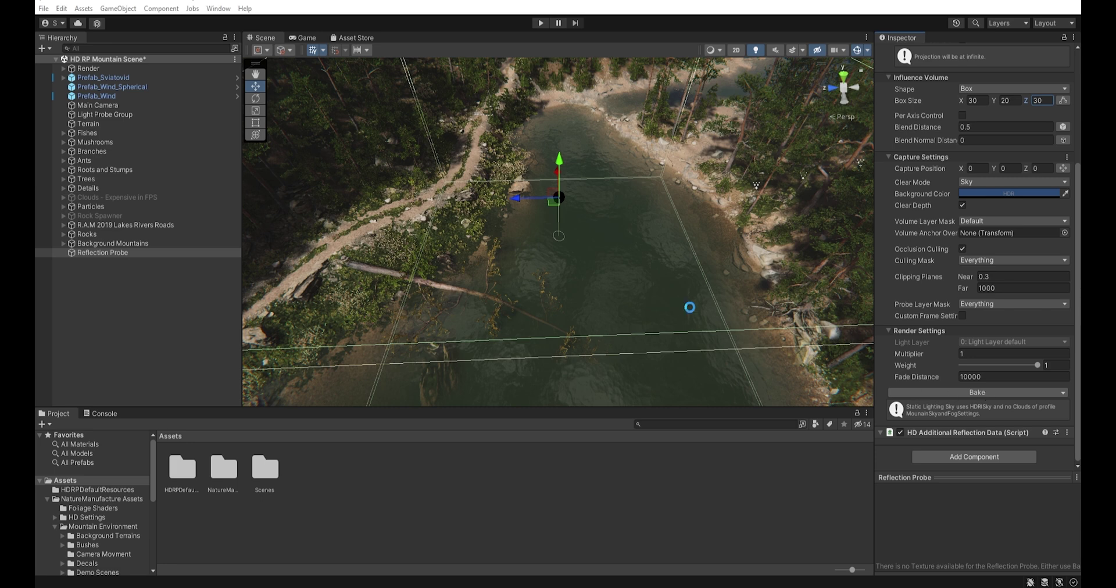
{"action": "left_click_drag", "start_coordinate": [628, 177], "coordinate": [849, 78], "text": "alt"}
{"action": "scroll", "coordinate": [852, 80], "scroll_direction": "up", "scroll_amount": 6, "text": "alt"}
{"action": "scroll", "coordinate": [859, 85], "scroll_direction": "down", "scroll_amount": 3, "text": "alt"}
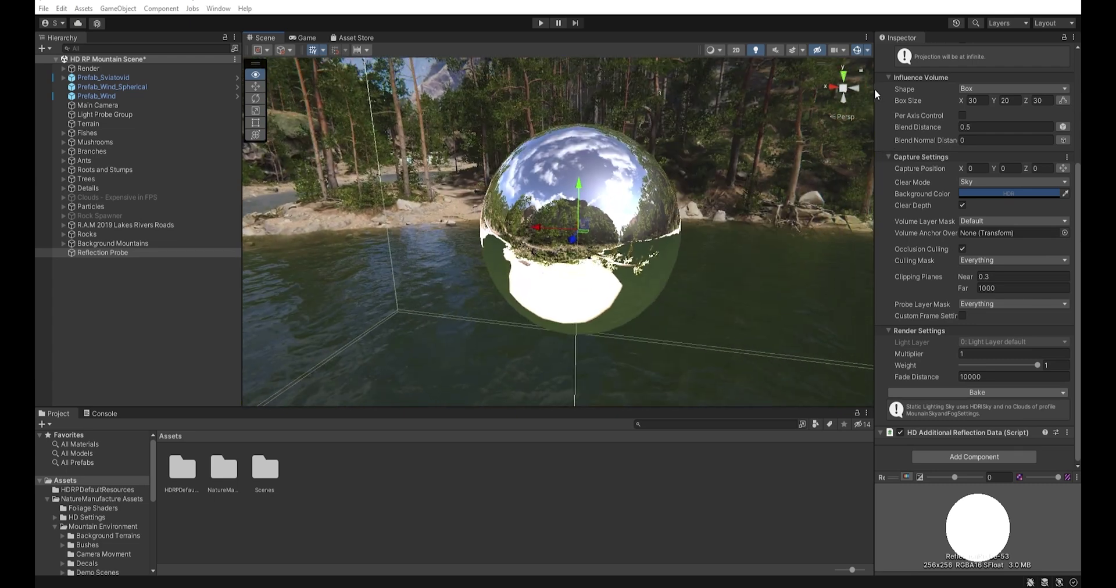
{"action": "left_click_drag", "start_coordinate": [726, 191], "coordinate": [733, 247], "text": "alt"}
Lower the reflection probe, move it from the lake to above the dirt path, and bake it there
{"action": "scroll", "coordinate": [732, 247], "scroll_direction": "down", "scroll_amount": 10}
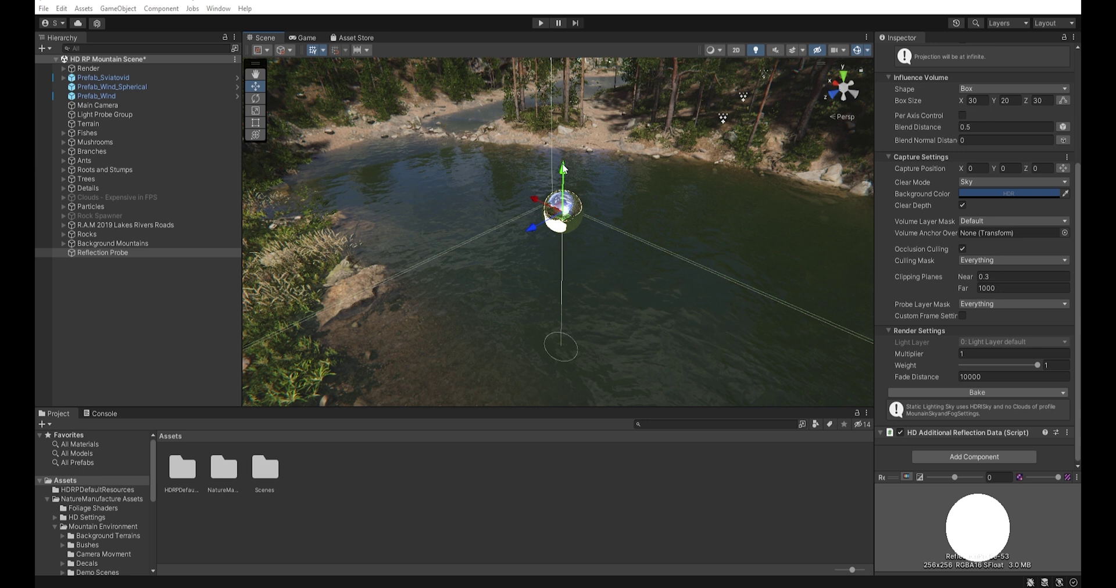
{"action": "left_click_drag", "start_coordinate": [563, 169], "coordinate": [562, 267]}
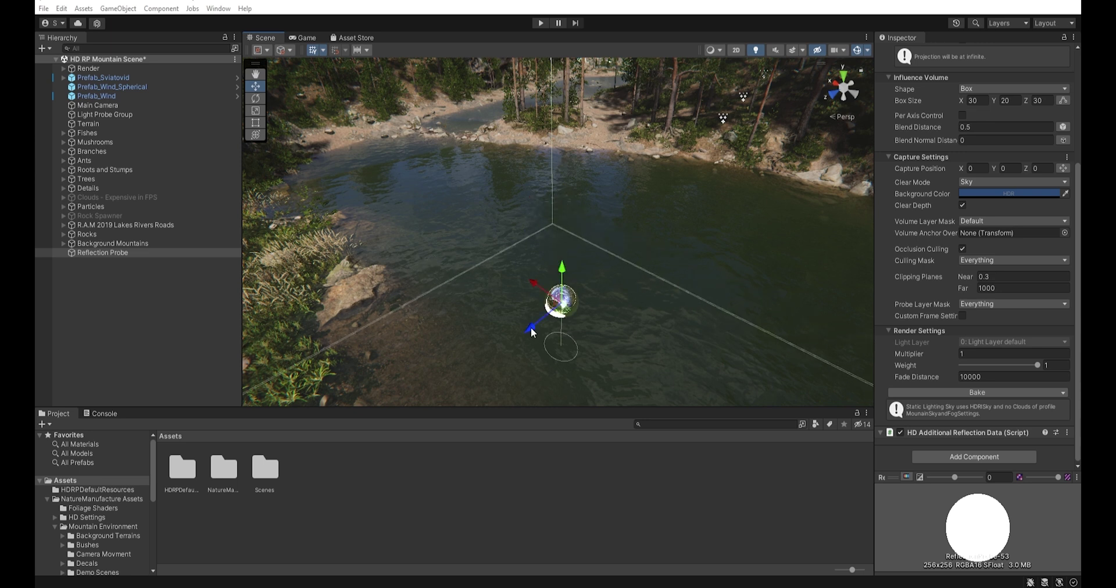
{"action": "left_click_drag", "start_coordinate": [532, 333], "coordinate": [573, 125]}
{"action": "scroll", "coordinate": [713, 259], "scroll_direction": "up", "scroll_amount": 5}
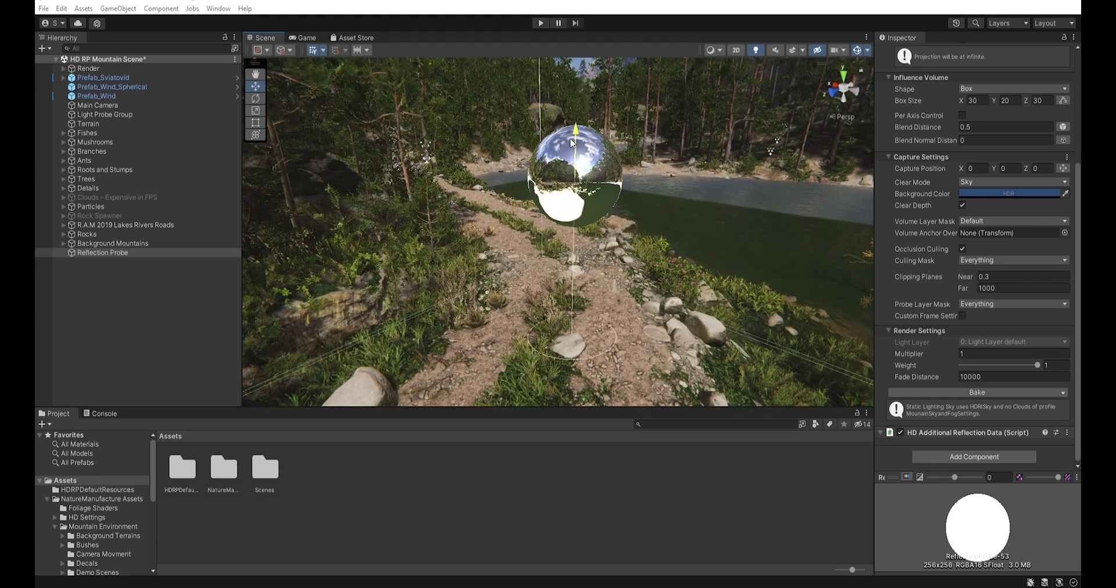
{"action": "left_click_drag", "start_coordinate": [583, 204], "coordinate": [557, 197], "text": "alt"}
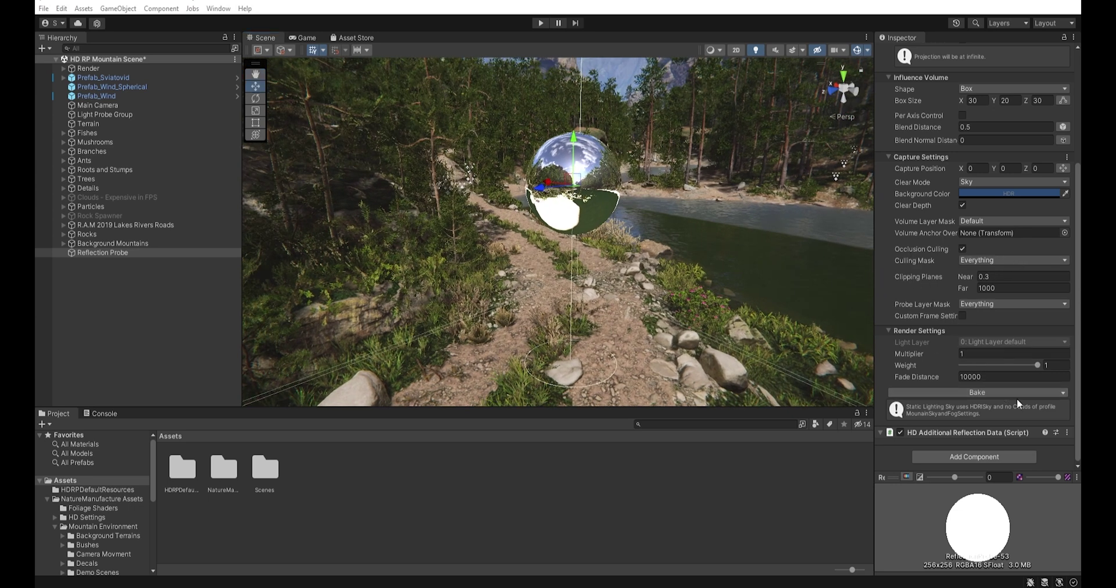
{"action": "left_click", "coordinate": [990, 392]}
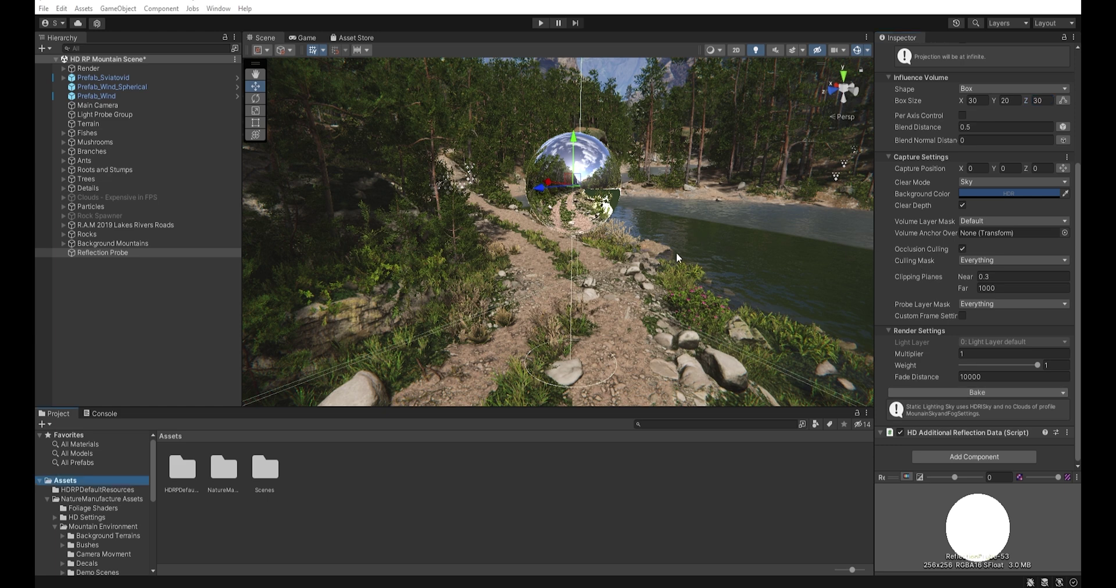
Set the probe's Far clipping plane to 10000 in the capture settings
{"action": "right_click_drag", "start_coordinate": [675, 253], "coordinate": [677, 210]}
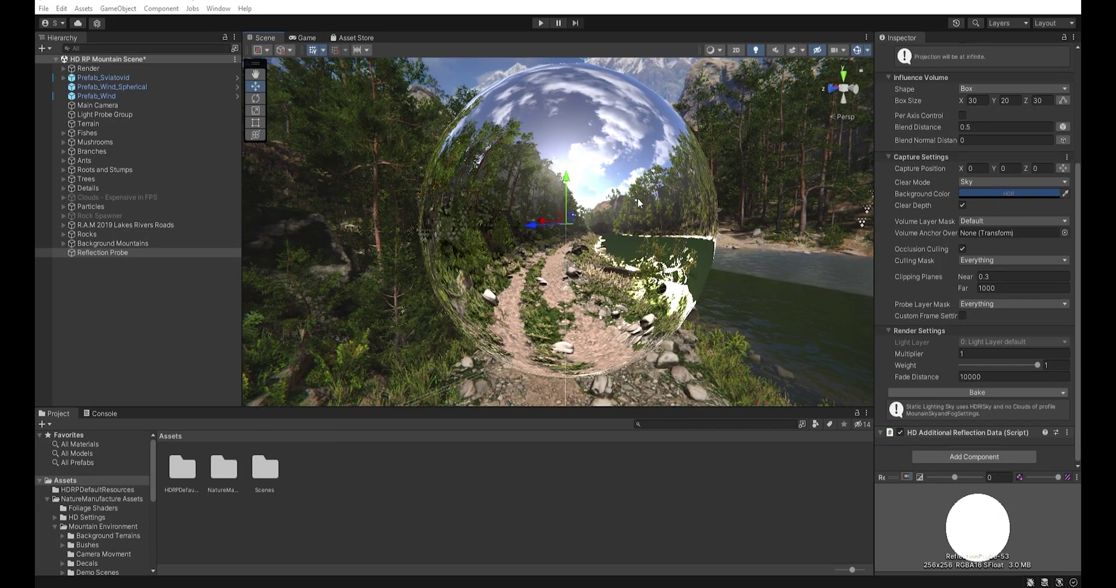
{"action": "left_click", "coordinate": [1020, 289]}
{"action": "double_click", "coordinate": [1028, 289]}
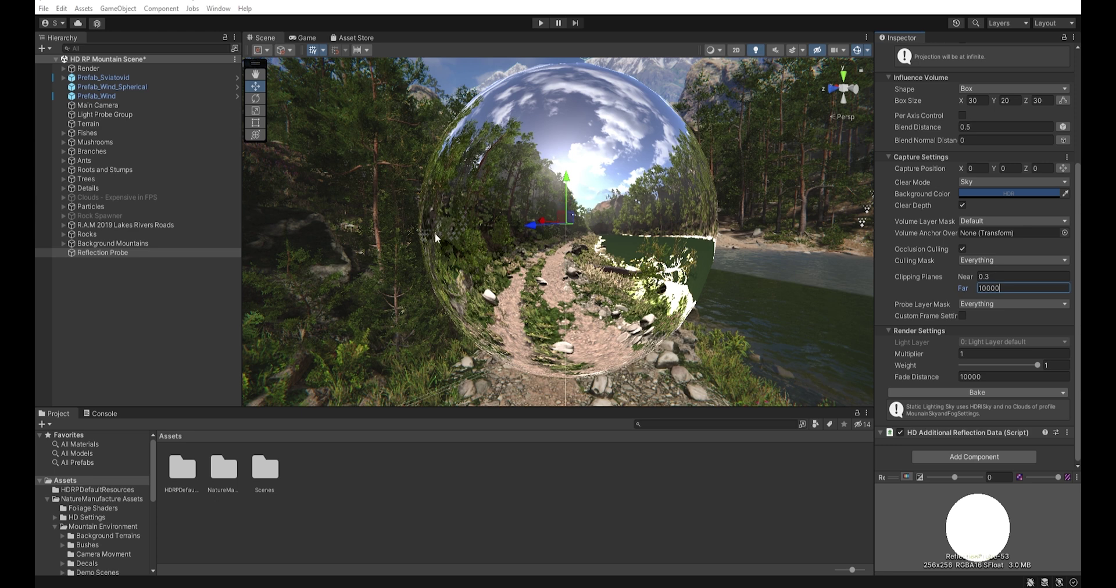
Move the probe from the path back over the lake, lower it close to the water surface, and bake it again
{"action": "right_click_drag", "start_coordinate": [436, 238], "coordinate": [378, 243]}
{"action": "left_click_drag", "start_coordinate": [382, 233], "coordinate": [703, 228]}
{"action": "left_click_drag", "start_coordinate": [731, 154], "coordinate": [727, 216]}
{"action": "right_click_drag", "start_coordinate": [725, 211], "coordinate": [893, 221]}
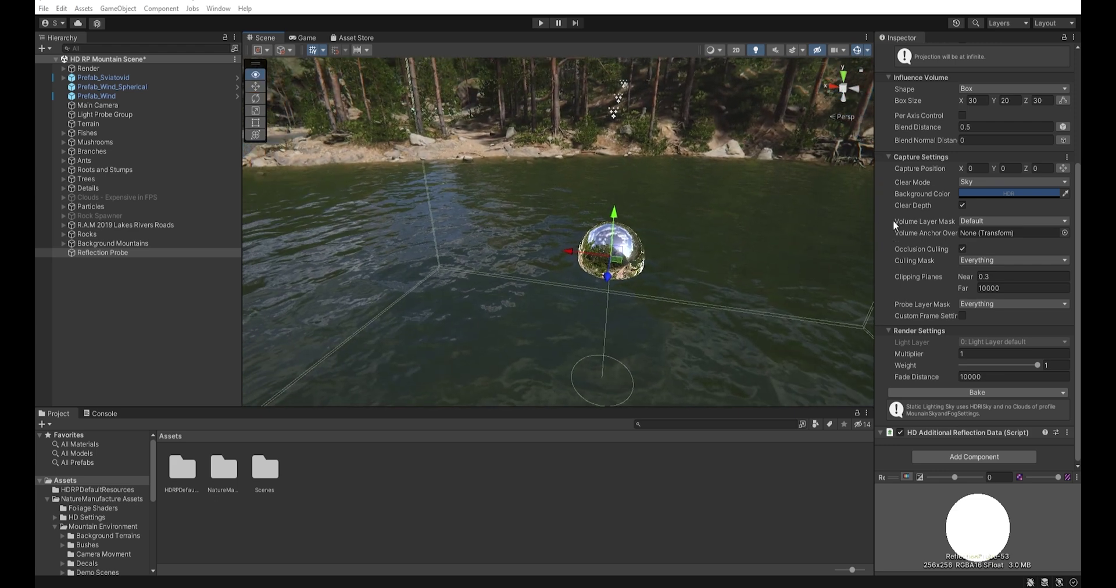
{"action": "left_click", "coordinate": [983, 393]}
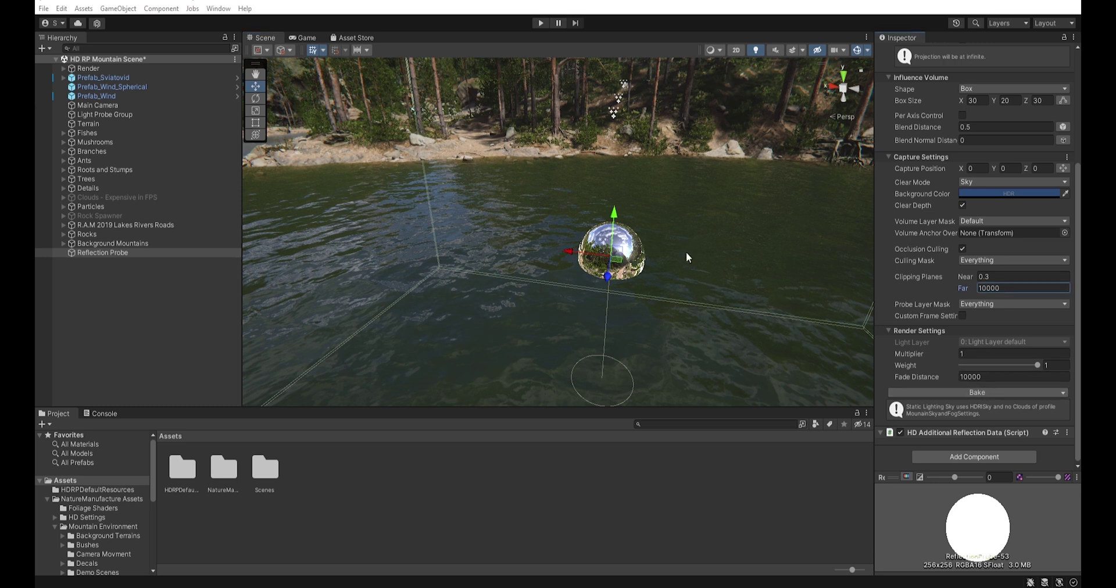
{"action": "right_click_drag", "start_coordinate": [686, 258], "coordinate": [642, 243]}
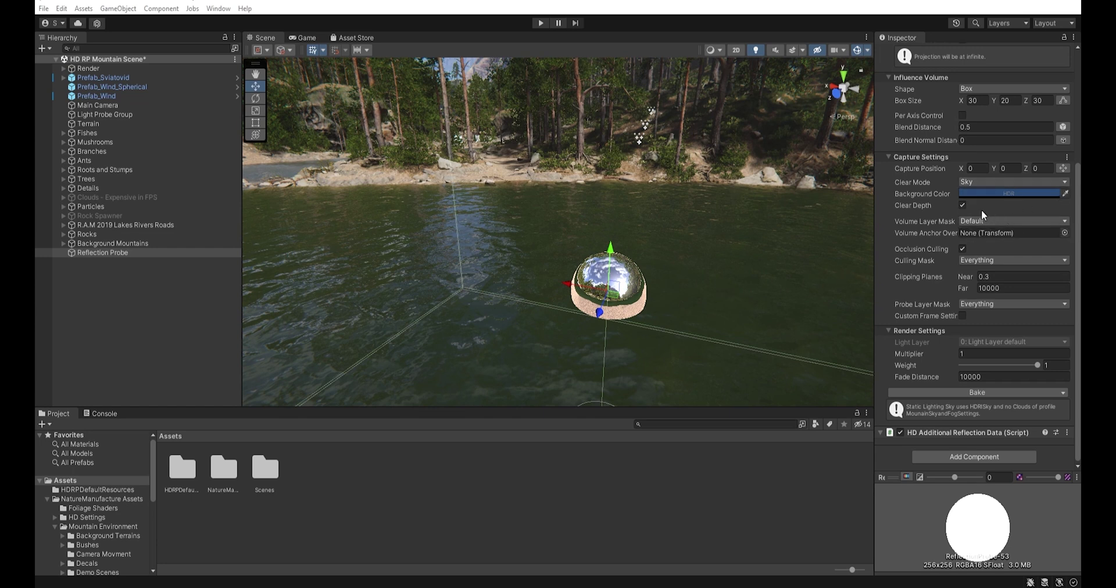
Set the influence volume's Blend Distance to 0 and examine the reflection edge on the water at the box boundary
{"action": "scroll", "coordinate": [942, 134], "scroll_direction": "up", "scroll_amount": 2}
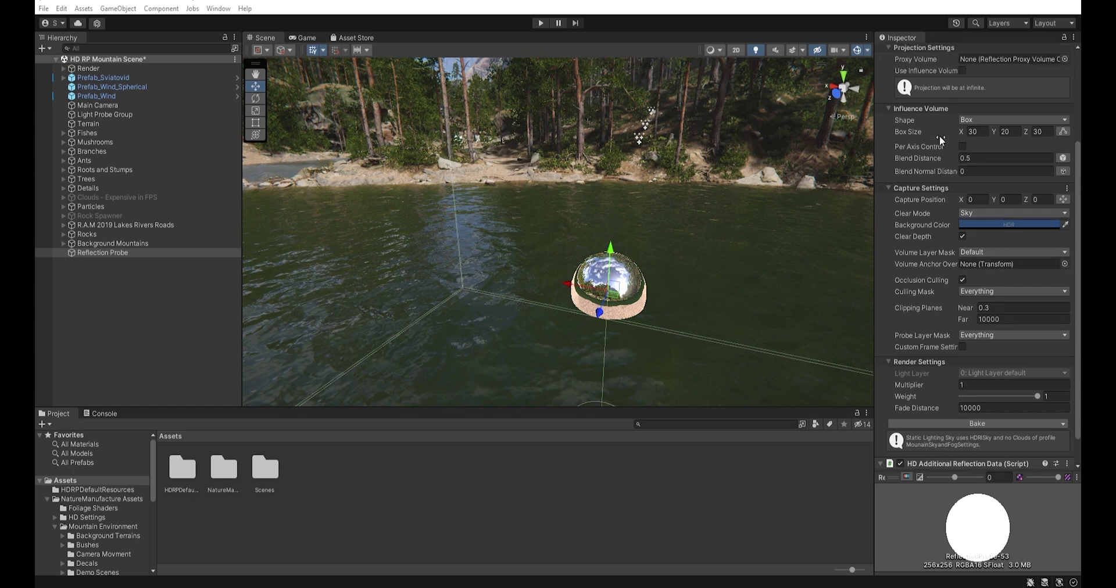
{"action": "scroll", "coordinate": [940, 135], "scroll_direction": "up", "scroll_amount": 4}
{"action": "mouse_move", "coordinate": [895, 270]}
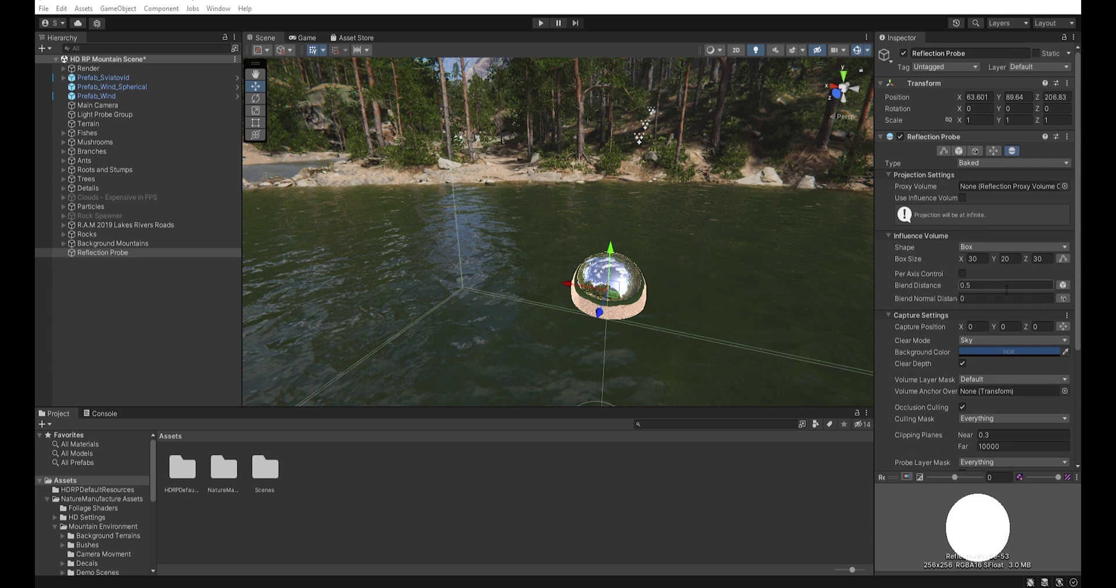
{"action": "left_click", "coordinate": [938, 285]}
{"action": "type", "text": "0"}
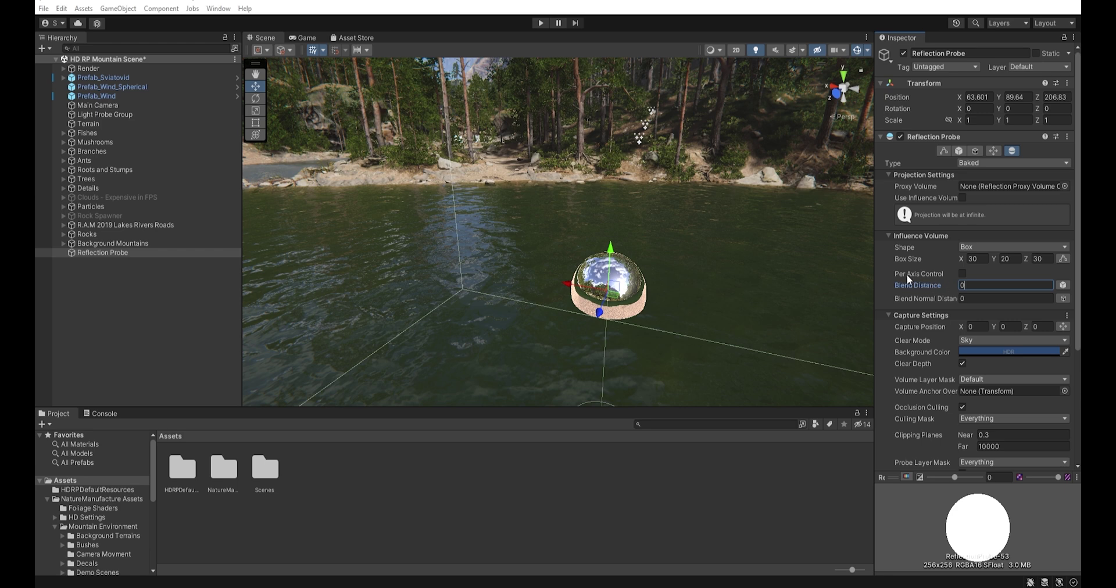
{"action": "right_click_drag", "start_coordinate": [745, 280], "coordinate": [812, 288]}
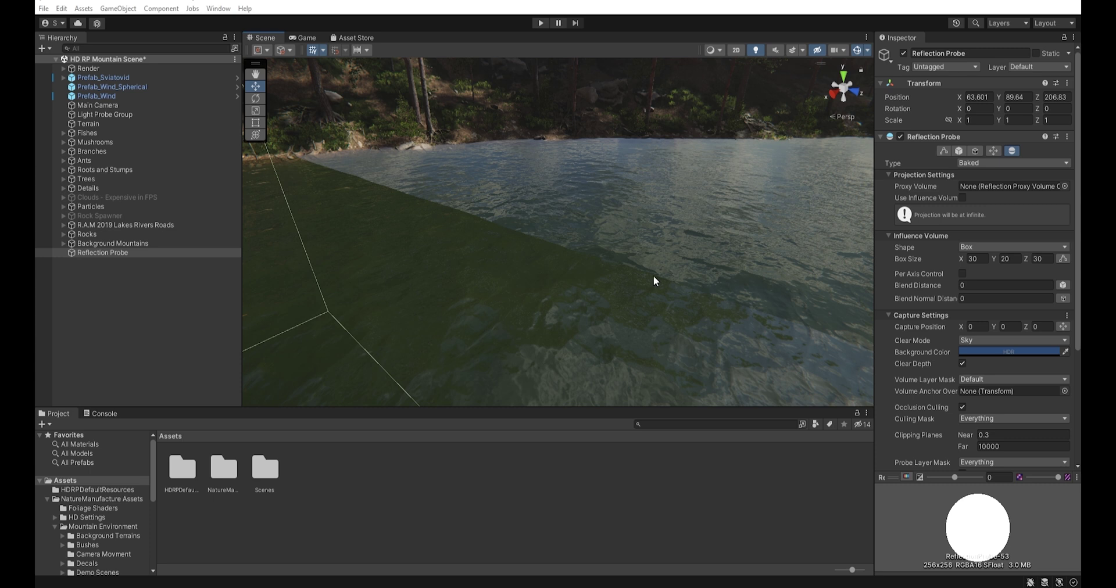
Raise the probe's Blend Distance to 4.1 and check the transition on the water at the box boundary
{"action": "left_click", "coordinate": [555, 253]}
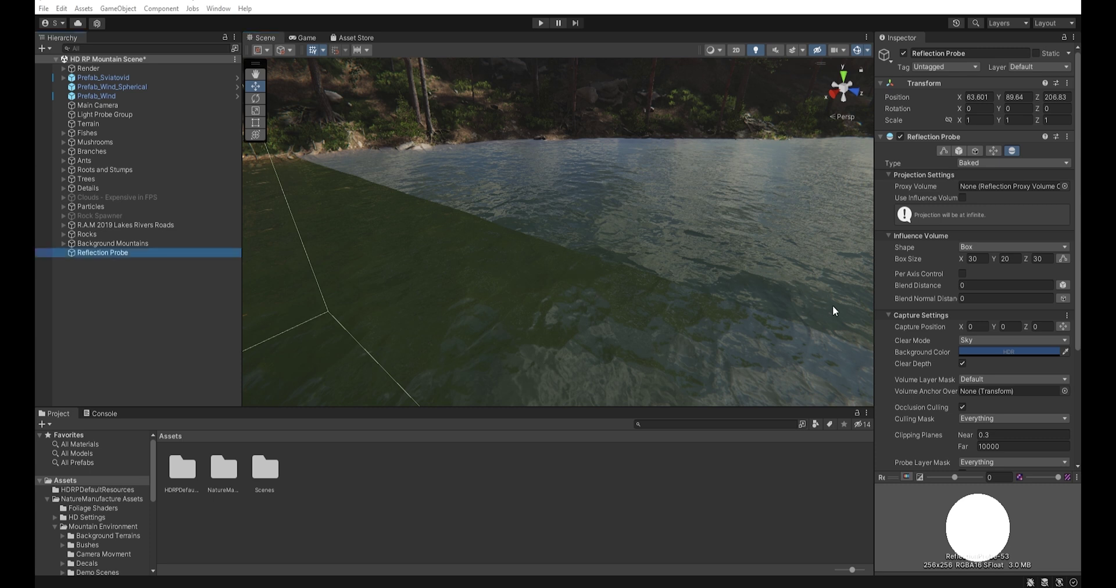
{"action": "left_click_drag", "start_coordinate": [940, 284], "coordinate": [947, 284]}
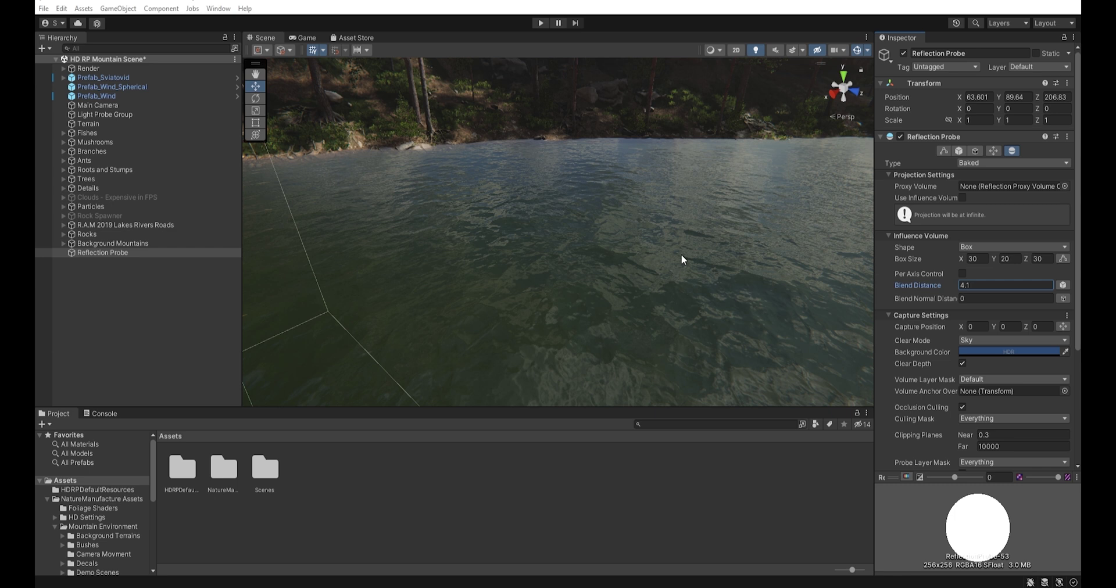
{"action": "right_click_drag", "start_coordinate": [682, 256], "coordinate": [549, 177]}
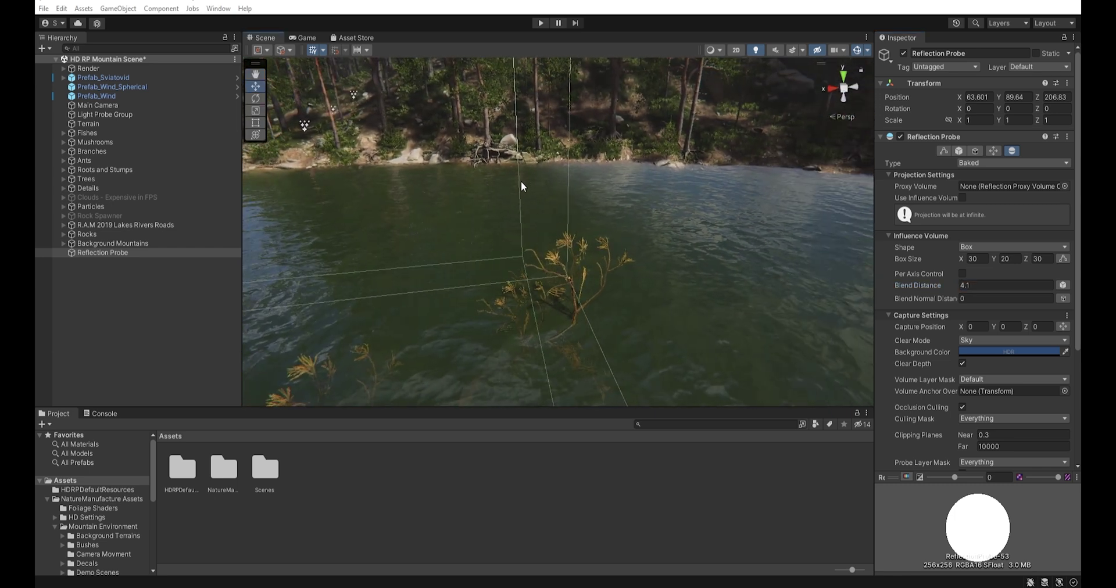
Duplicate the reflection probe and move the copy along the lake to X position 38.93
{"action": "right_click_drag", "start_coordinate": [655, 231], "coordinate": [608, 282]}
{"action": "key", "text": "ctrl+d"}
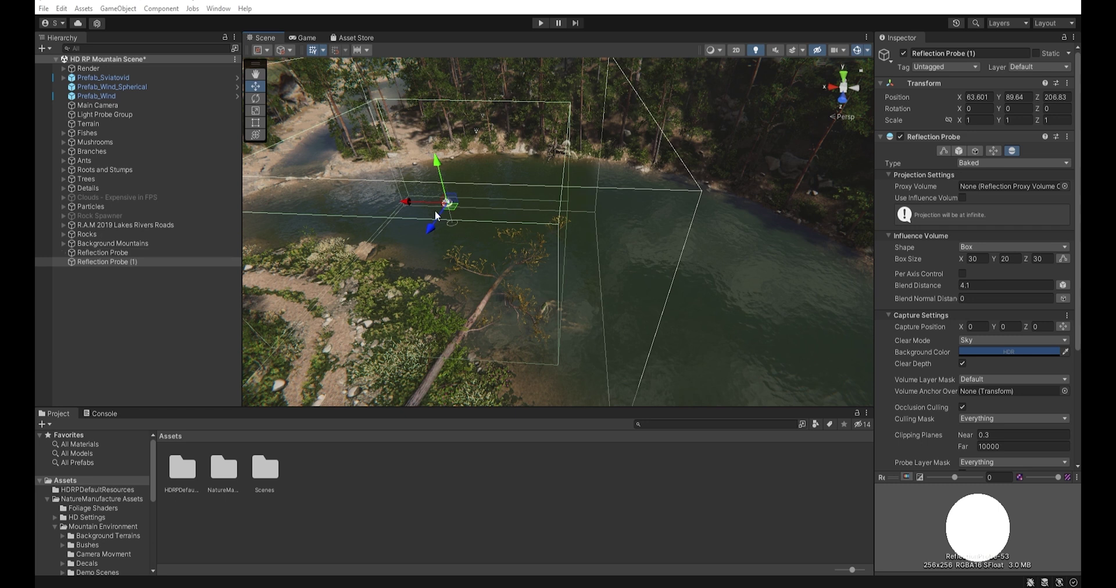
{"action": "left_click_drag", "start_coordinate": [406, 207], "coordinate": [675, 230]}
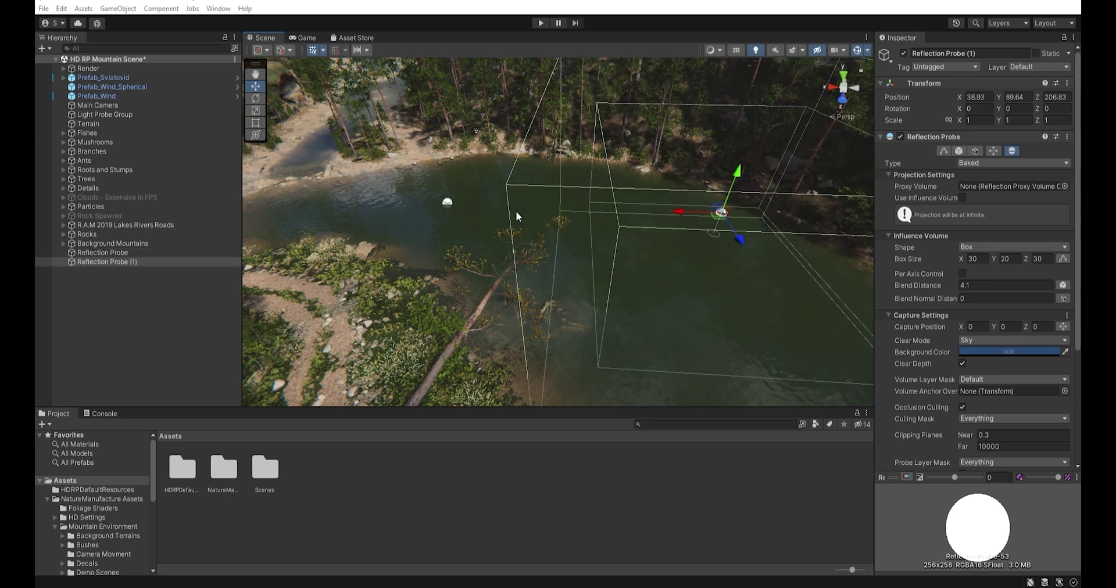
Select the lake's water polygon and lower its material's Global Tiling to flatten the ripples
{"action": "left_click_drag", "start_coordinate": [559, 204], "coordinate": [603, 225], "text": "alt"}
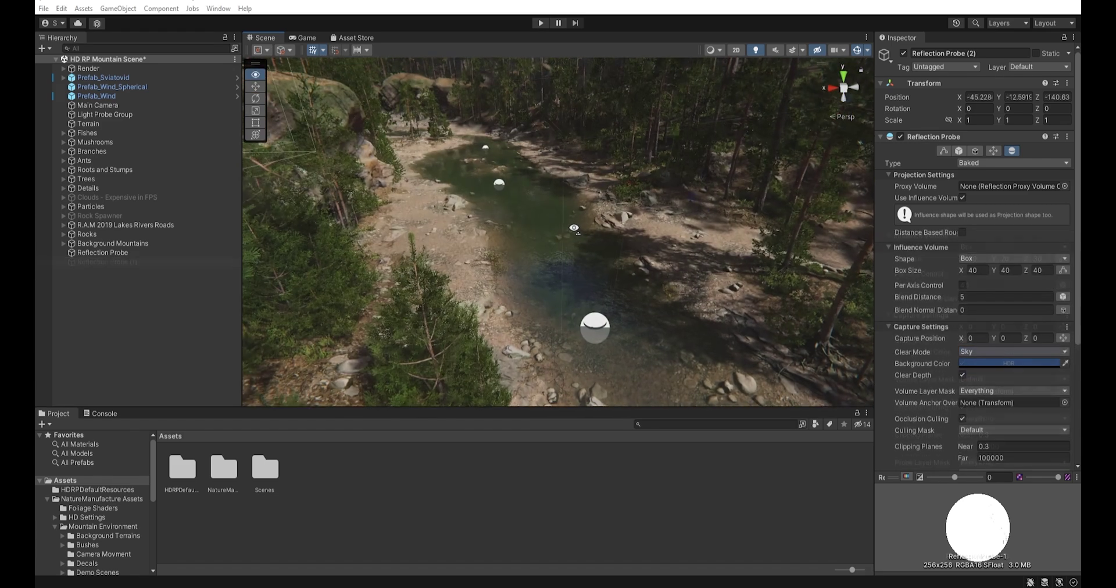
{"action": "left_click_drag", "start_coordinate": [544, 199], "coordinate": [541, 241], "text": "alt"}
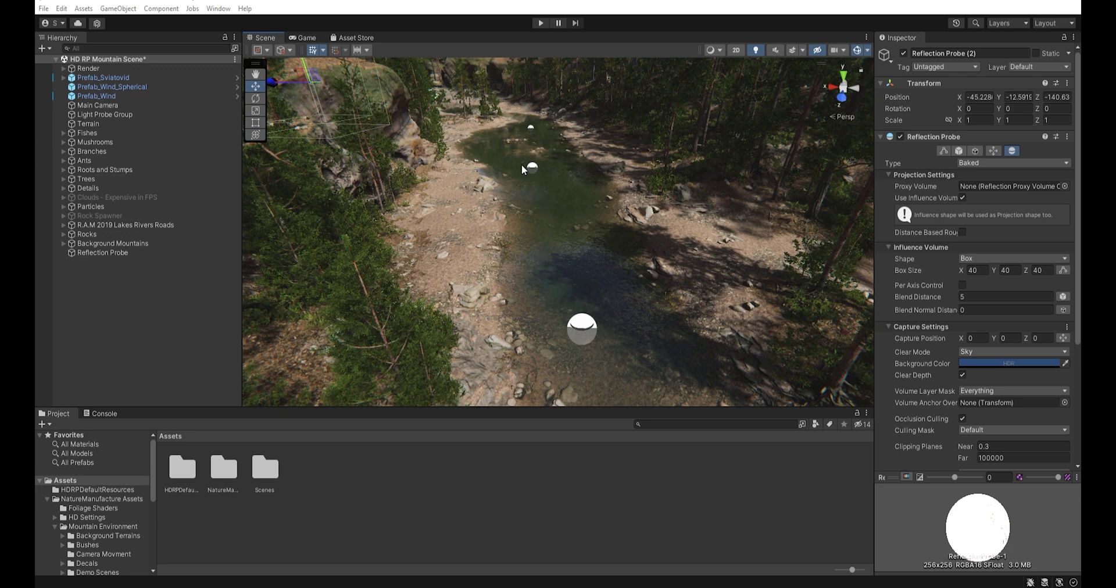
{"action": "right_click_drag", "start_coordinate": [522, 165], "coordinate": [614, 132]}
{"action": "key", "text": "s"}
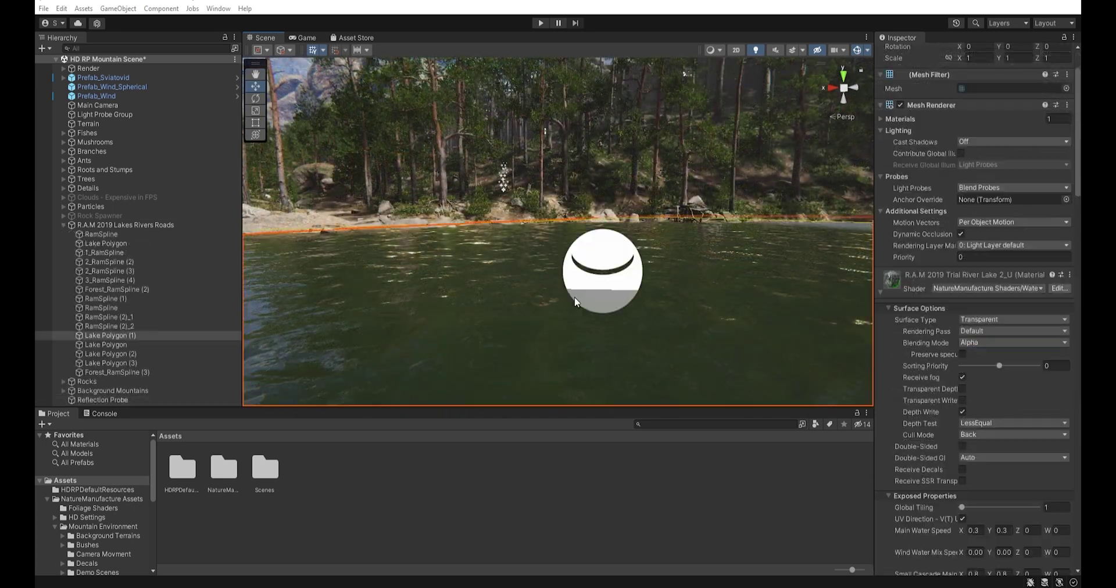
{"action": "scroll", "coordinate": [930, 388], "scroll_direction": "down", "scroll_amount": 5}
{"action": "scroll", "coordinate": [929, 392], "scroll_direction": "up", "scroll_amount": 6}
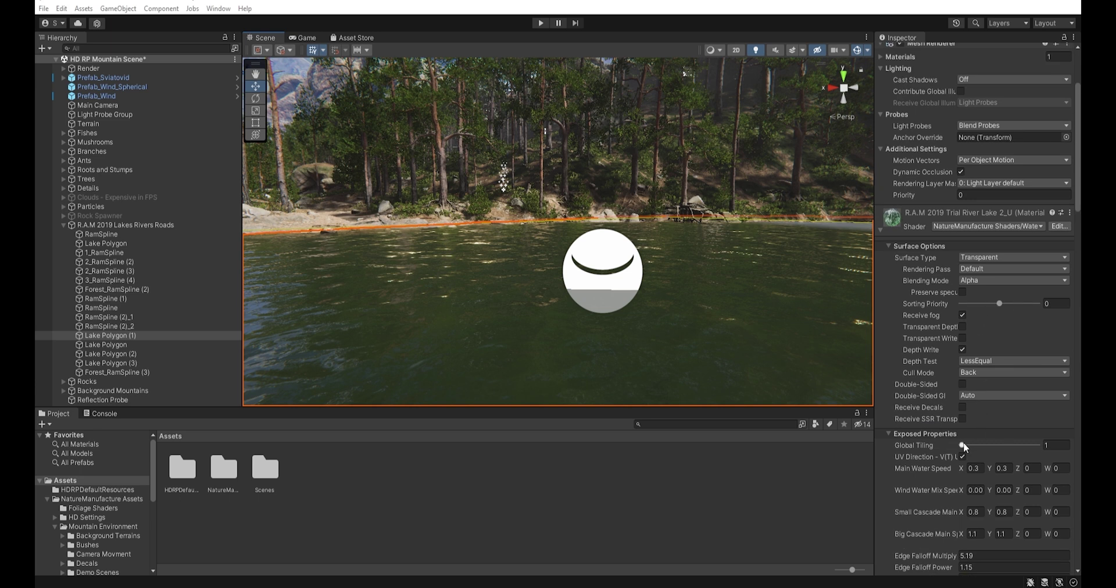
{"action": "left_click_drag", "start_coordinate": [963, 445], "coordinate": [931, 446]}
Select the lake's reflection probe and enable Use Influence Volume in its projection settings
{"action": "left_click", "coordinate": [605, 251]}
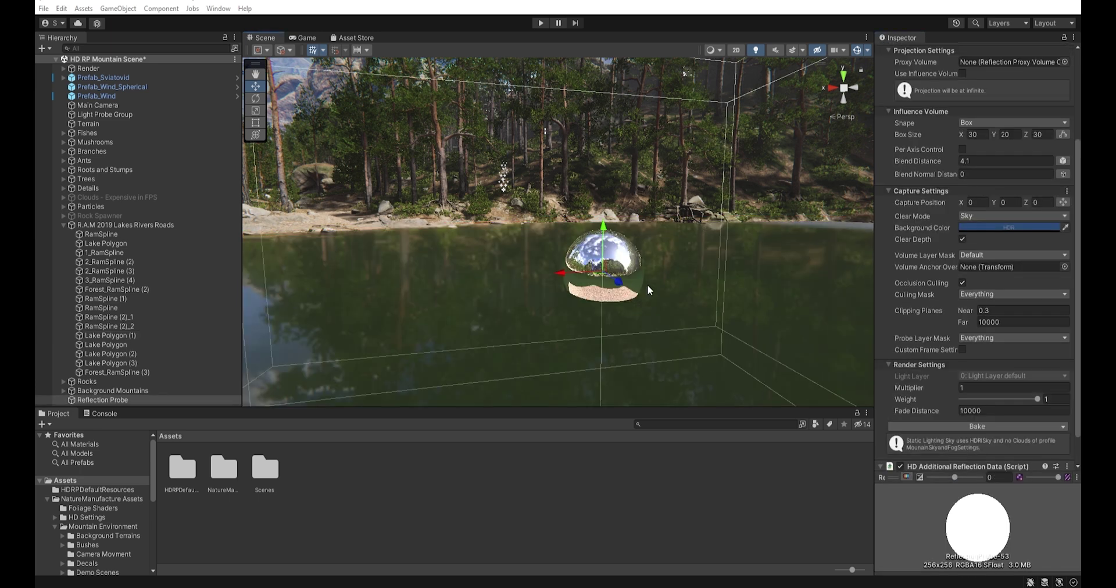
{"action": "right_click_drag", "start_coordinate": [647, 284], "coordinate": [659, 289]}
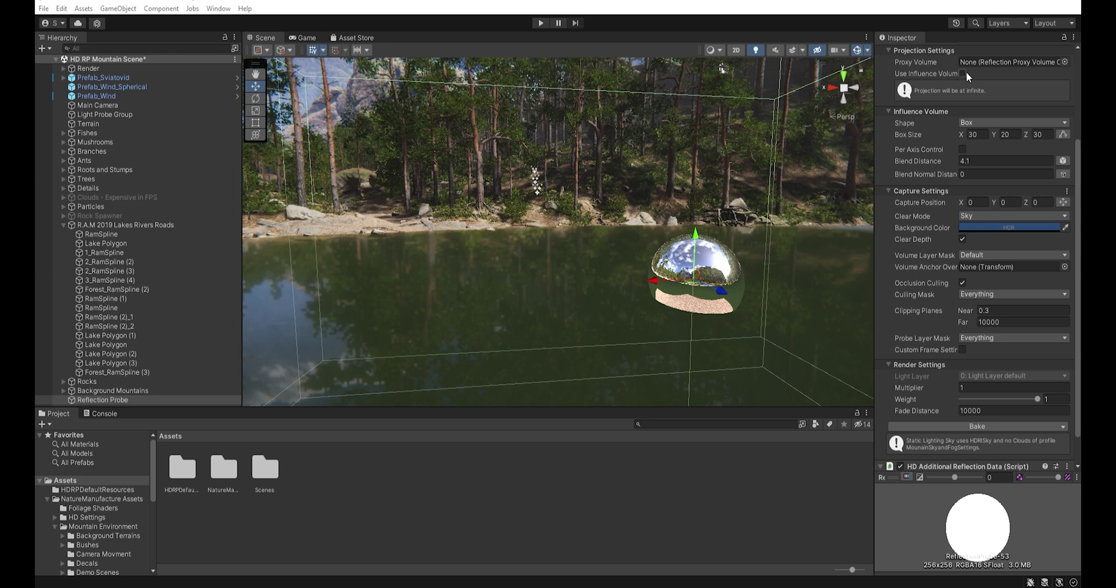
{"action": "left_click", "coordinate": [962, 74]}
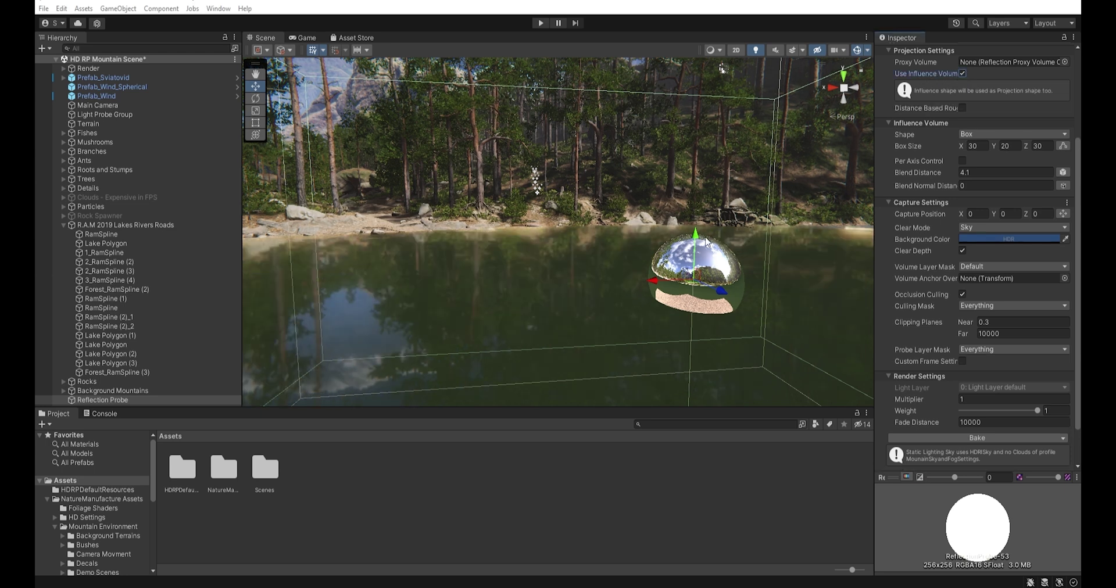
{"action": "right_click_drag", "start_coordinate": [626, 271], "coordinate": [543, 257]}
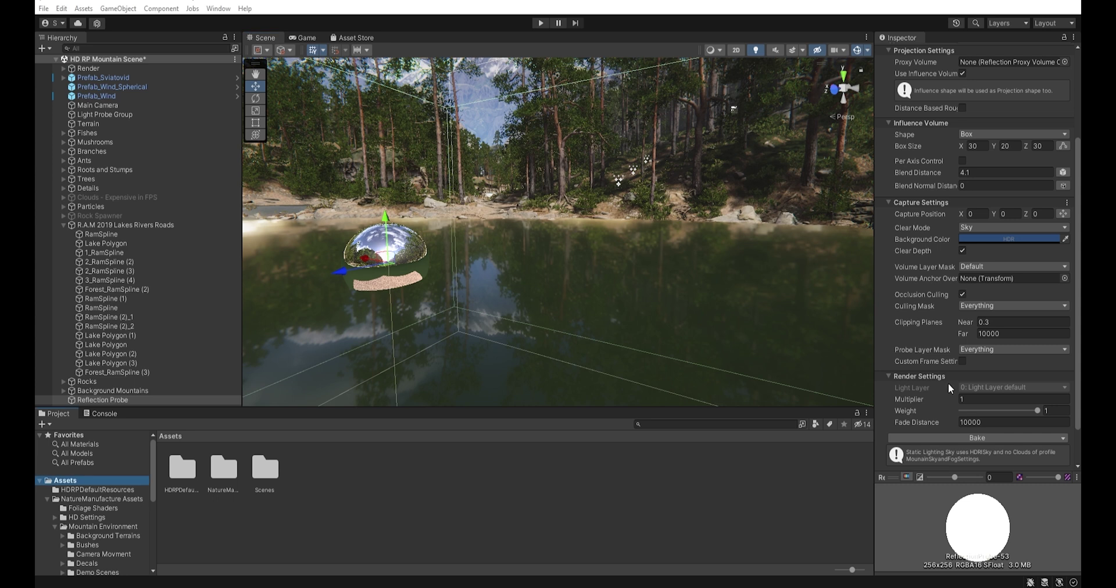
Add a Reflection Proxy Volume component to the reflection probe and expand its settings
{"action": "scroll", "coordinate": [941, 384], "scroll_direction": "down", "scroll_amount": 3}
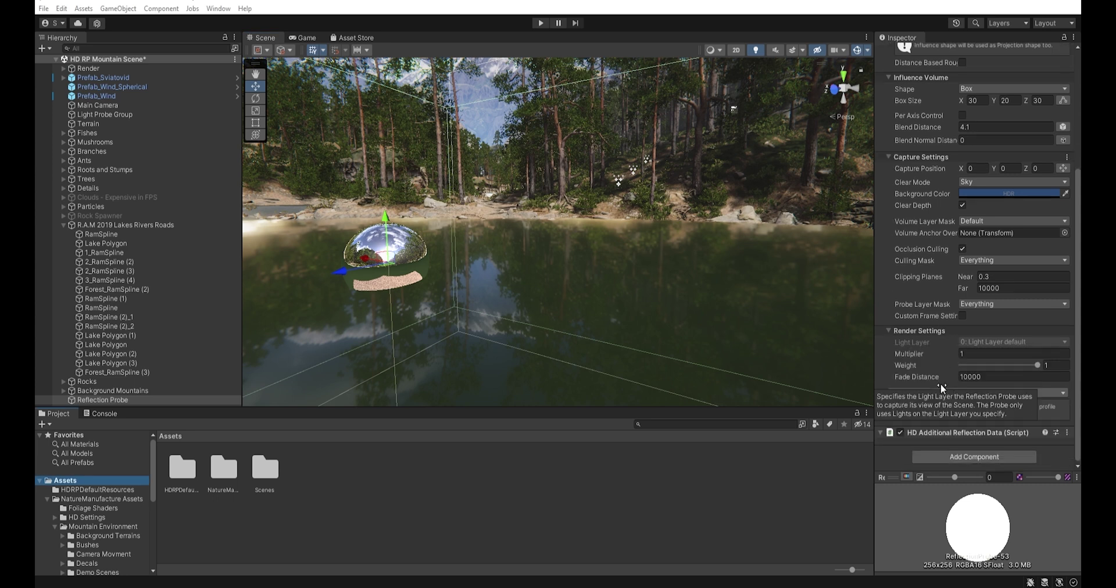
{"action": "left_click", "coordinate": [990, 458]}
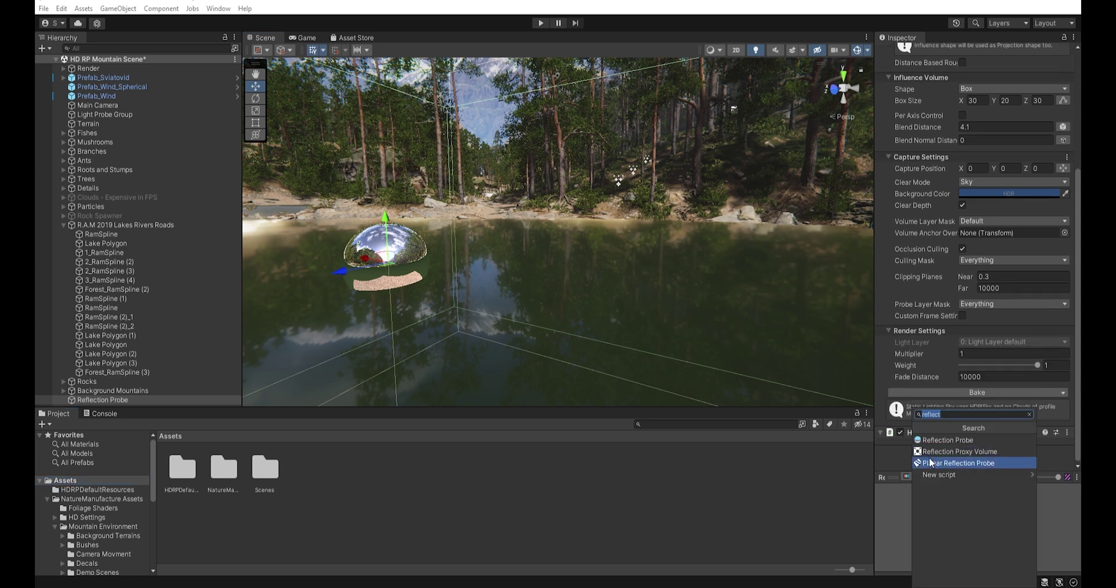
{"action": "left_click", "coordinate": [980, 452]}
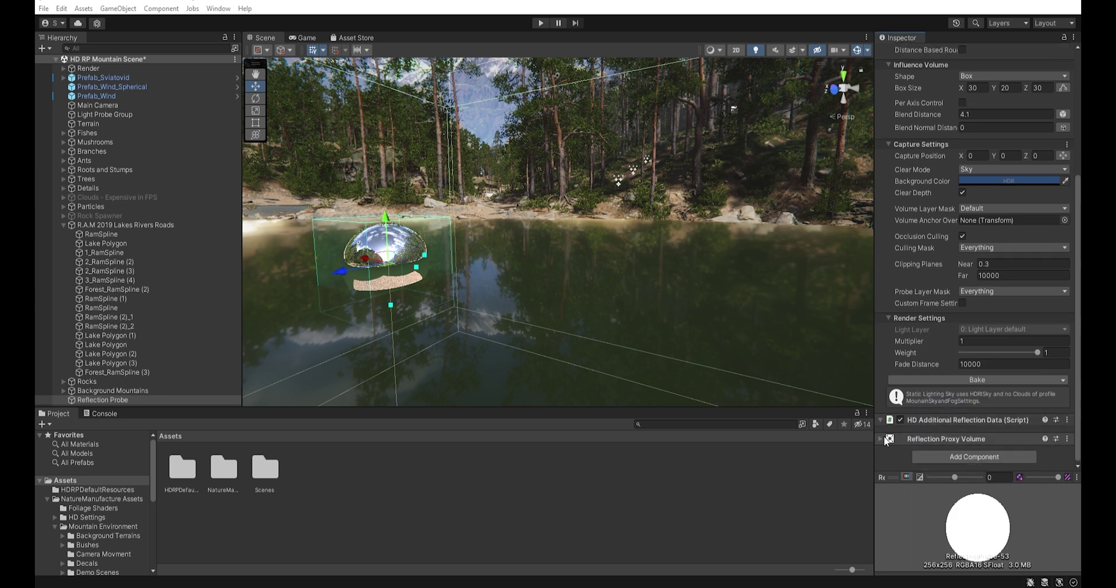
{"action": "left_click", "coordinate": [884, 440]}
{"action": "scroll", "coordinate": [940, 425], "scroll_direction": "down", "scroll_amount": 1}
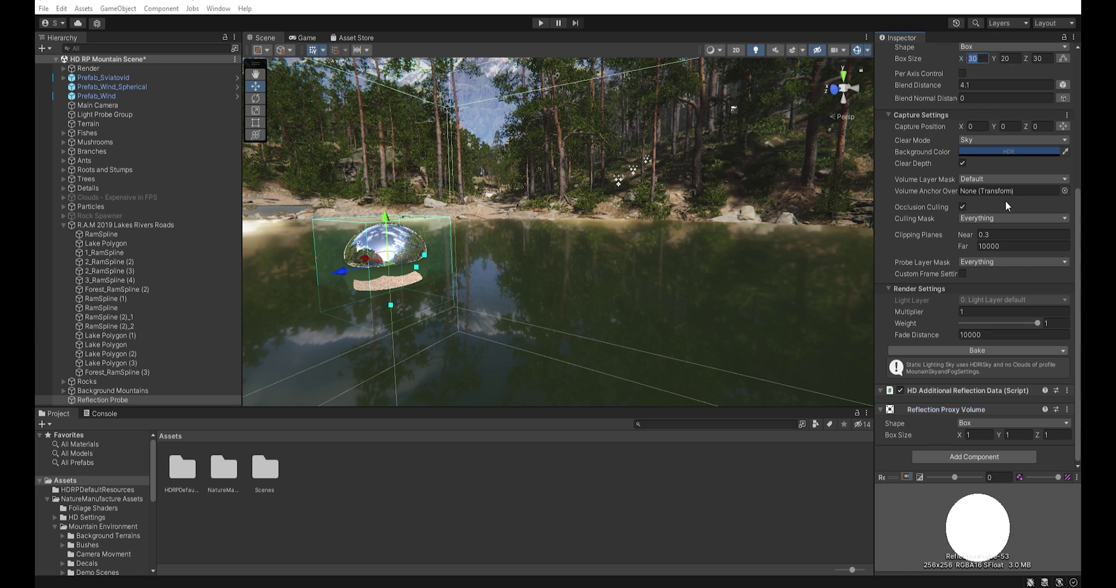
Set the proxy volume's Box Size to X 30, Y 20, Z 30, matching the probe's influence volume
{"action": "left_click", "coordinate": [980, 435]}
{"action": "type", "text": "30"}
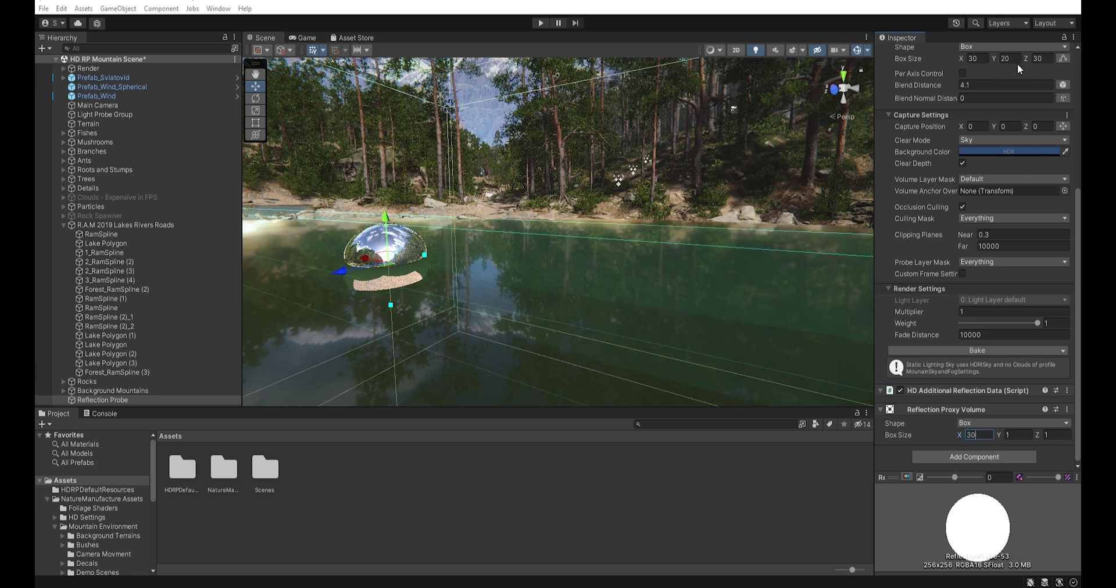
{"action": "left_click", "coordinate": [1010, 59]}
{"action": "key", "text": "ctrl+c"}
{"action": "left_click", "coordinate": [1019, 435]}
{"action": "key", "text": "ctrl+v"}
{"action": "left_click", "coordinate": [1043, 59]}
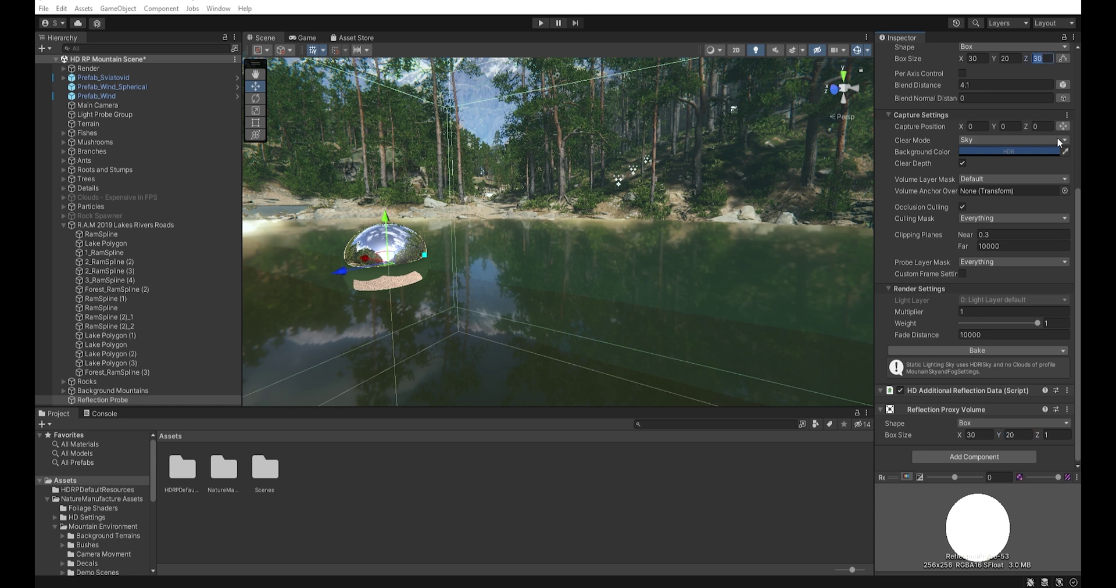
{"action": "key", "text": "ctrl+v"}
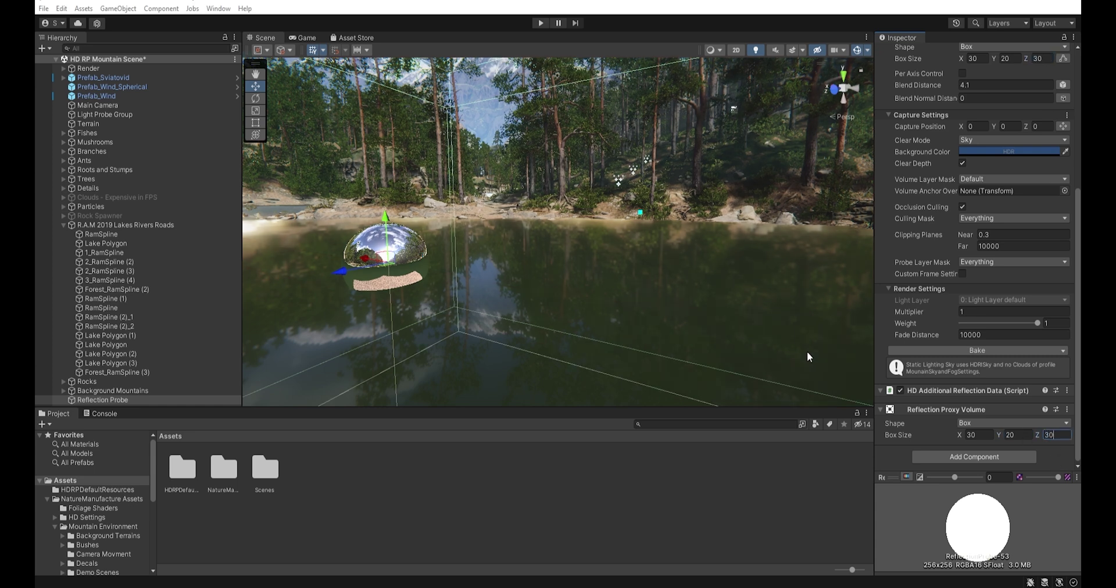
Assign the Reflection Probe object's proxy volume as the Proxy Volume in the probe's projection settings
{"action": "scroll", "coordinate": [948, 333], "scroll_direction": "up", "scroll_amount": 8}
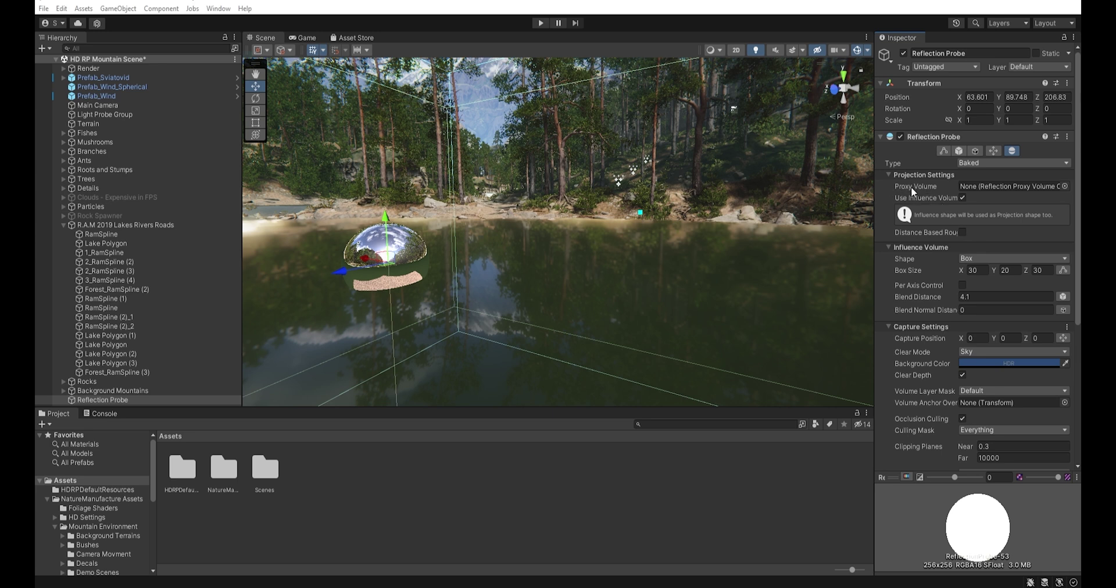
{"action": "left_click", "coordinate": [1066, 186]}
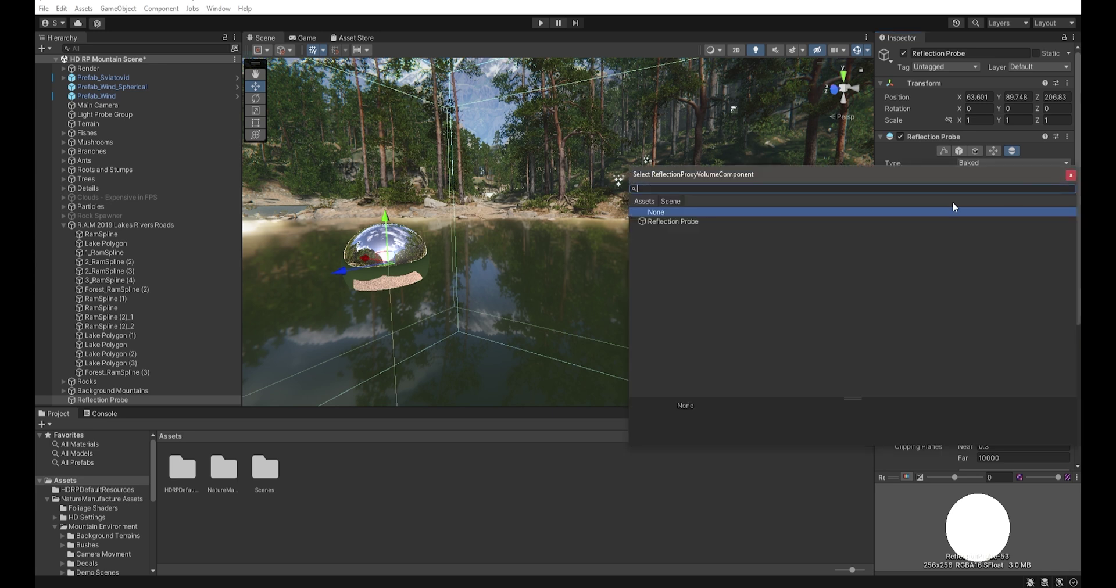
{"action": "double_click", "coordinate": [686, 220]}
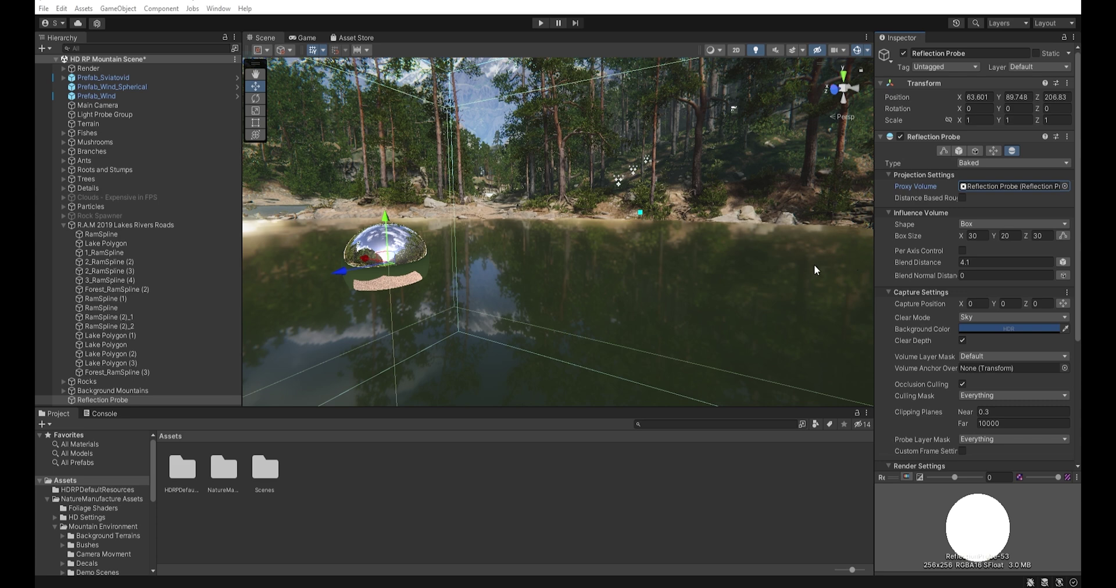
Reduce the proxy volume's Z box size to 26.2 and check the lake reflection from farther back
{"action": "left_click_drag", "start_coordinate": [740, 252], "coordinate": [903, 253], "text": "alt"}
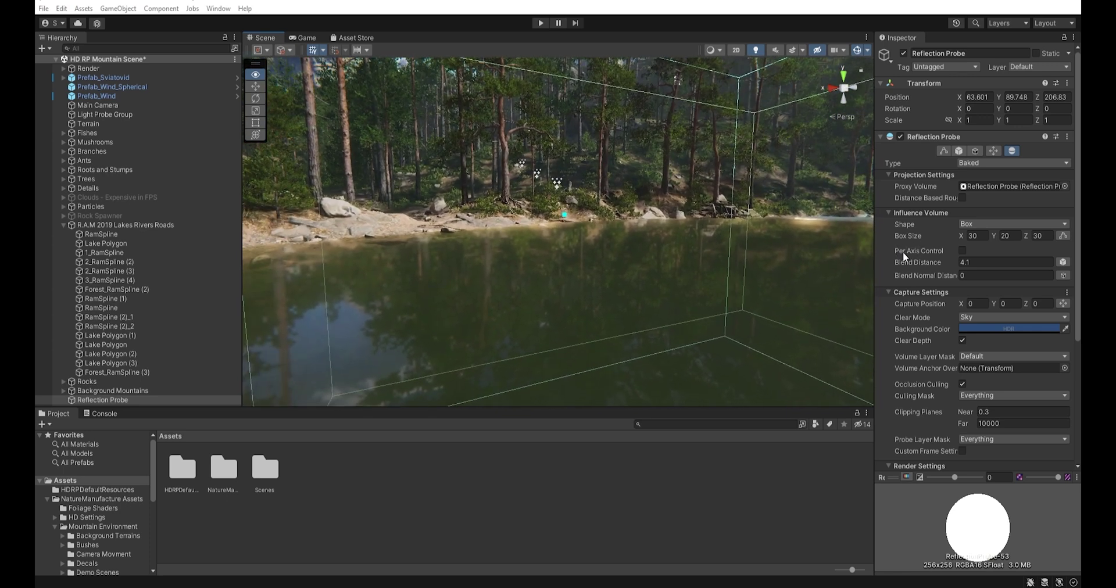
{"action": "scroll", "coordinate": [947, 351], "scroll_direction": "down", "scroll_amount": 6}
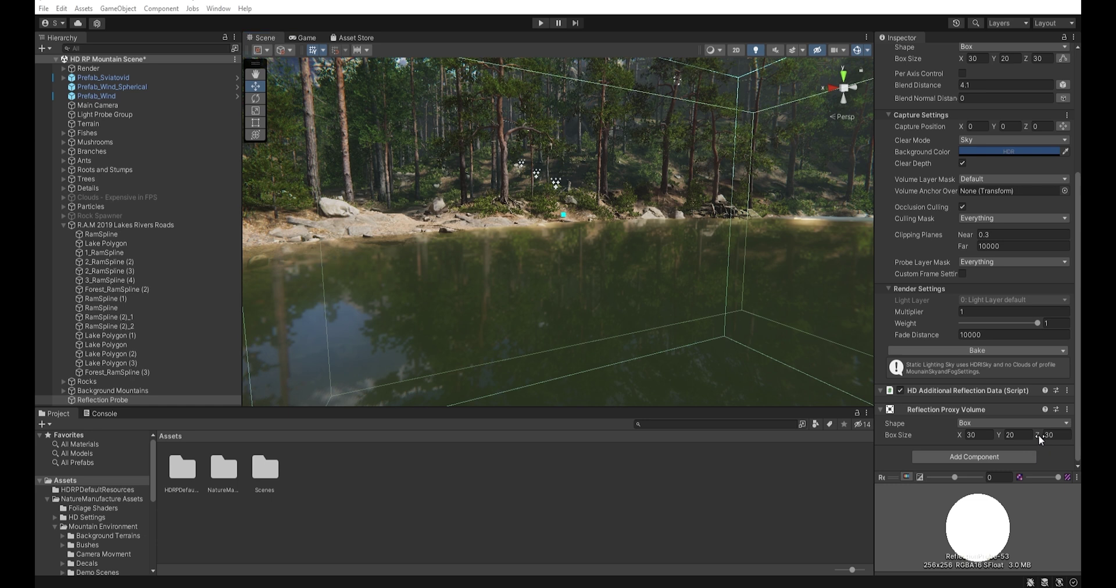
{"action": "mouse_move", "coordinate": [1038, 435]}
{"action": "left_mouse_down"}
{"action": "mouse_move", "coordinate": [1048, 435]}
{"action": "mouse_move", "coordinate": [1030, 433]}
{"action": "left_mouse_up"}
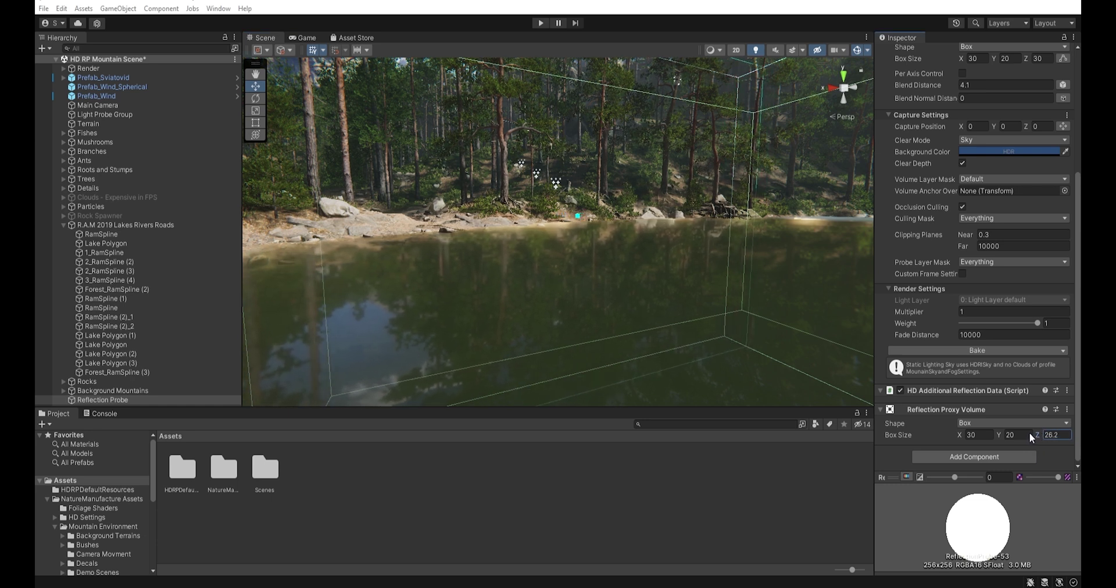
{"action": "right_click_drag", "start_coordinate": [787, 302], "coordinate": [683, 300]}
{"action": "key", "text": "s"}
{"action": "key", "text": "a"}
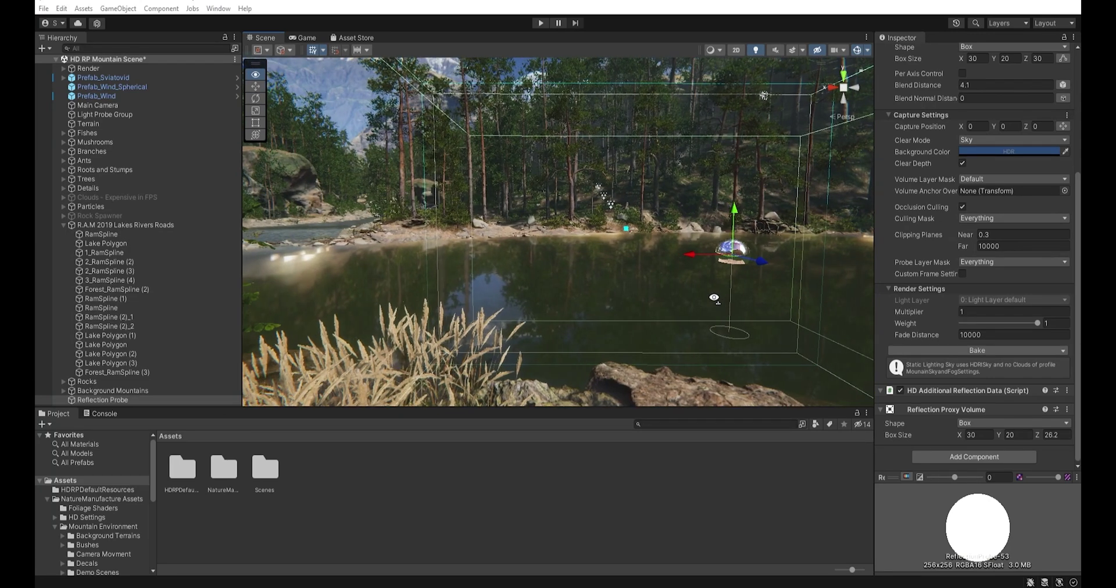